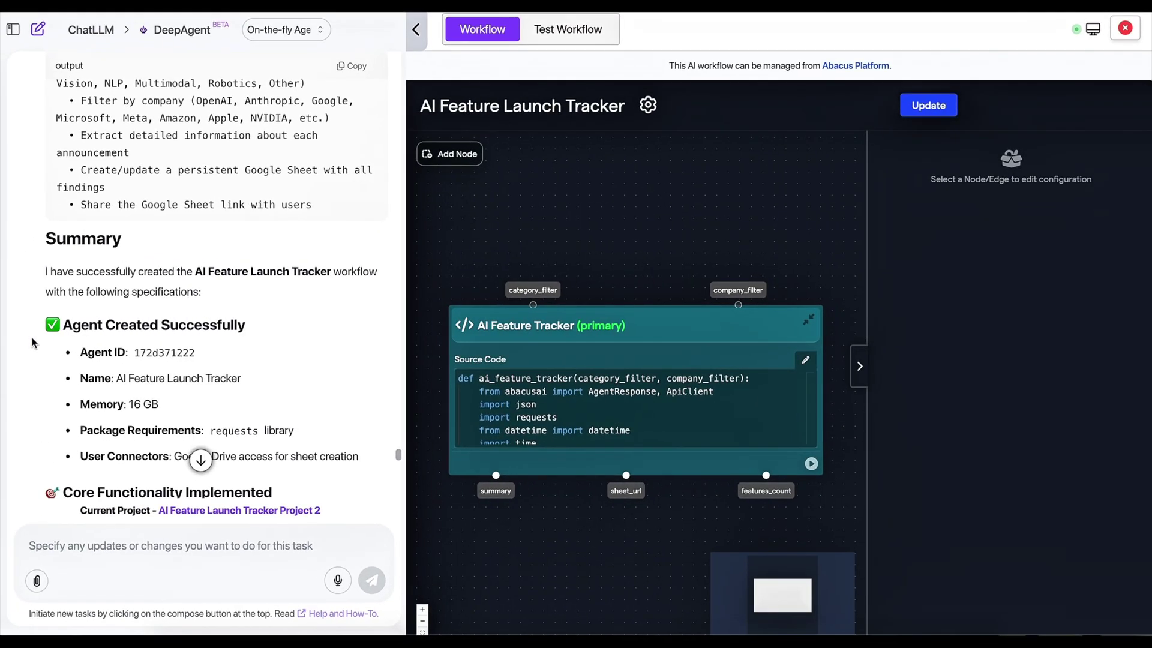
# Step: Run the AI Feature Launch Tracker workflow with Company Filter set to All and Category Filter set to LLM
pyautogui.scroll(-15, 33, 343)
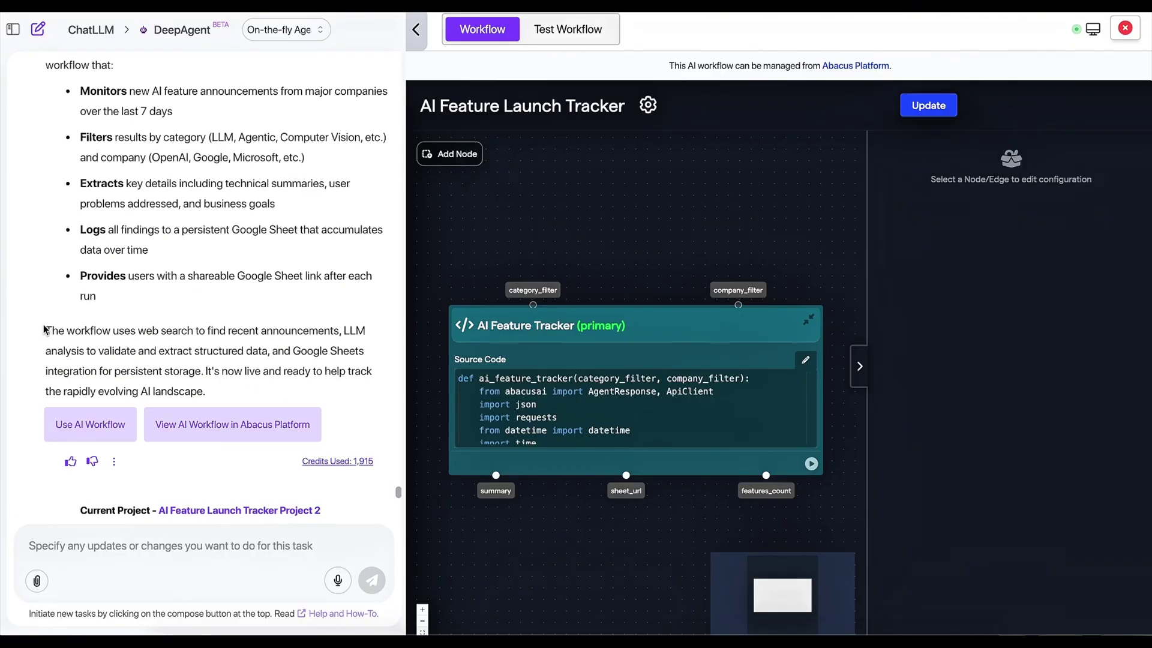
pyautogui.click(141, 509)
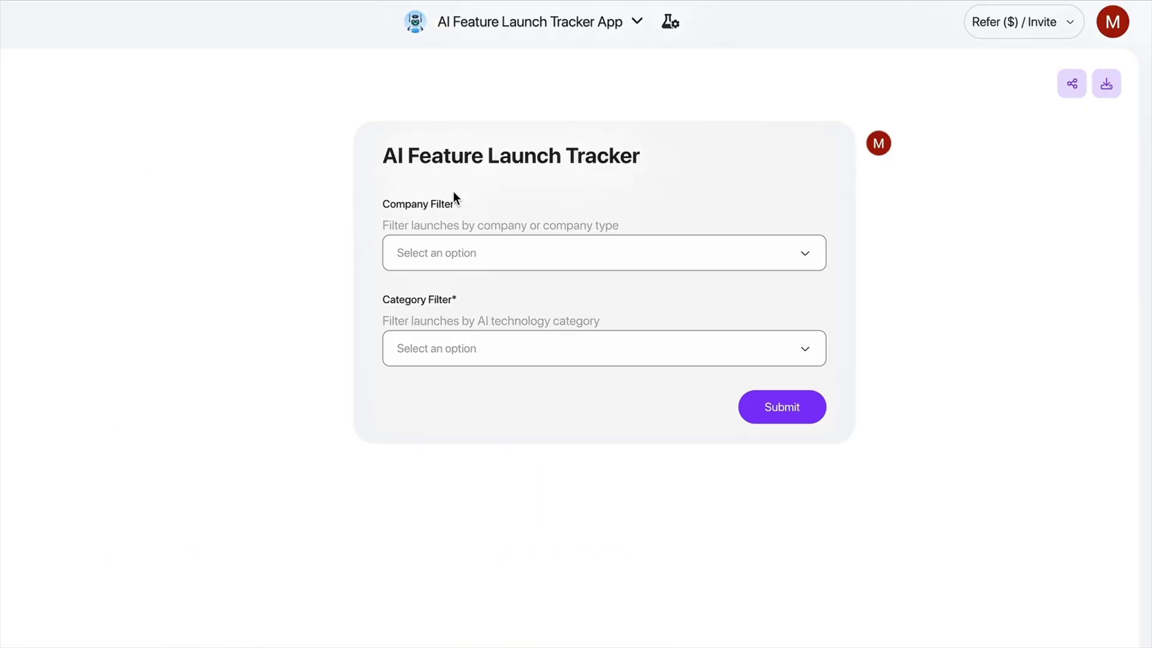
pyautogui.click(484, 253)
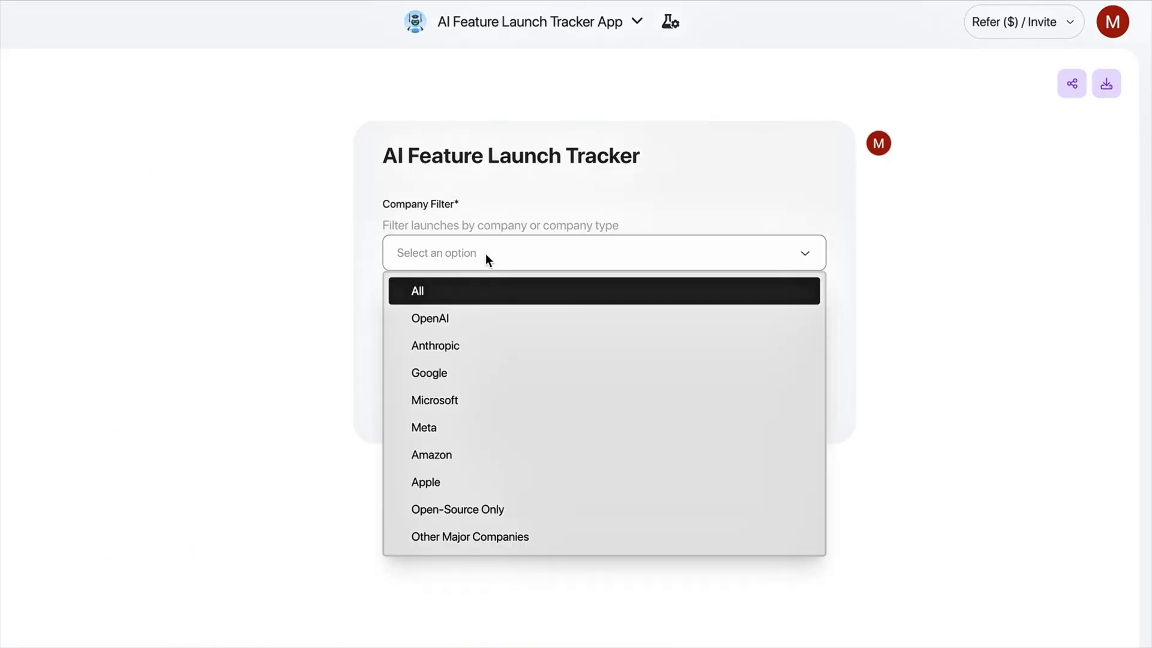
pyautogui.click(484, 292)
pyautogui.click(477, 347)
pyautogui.click(480, 418)
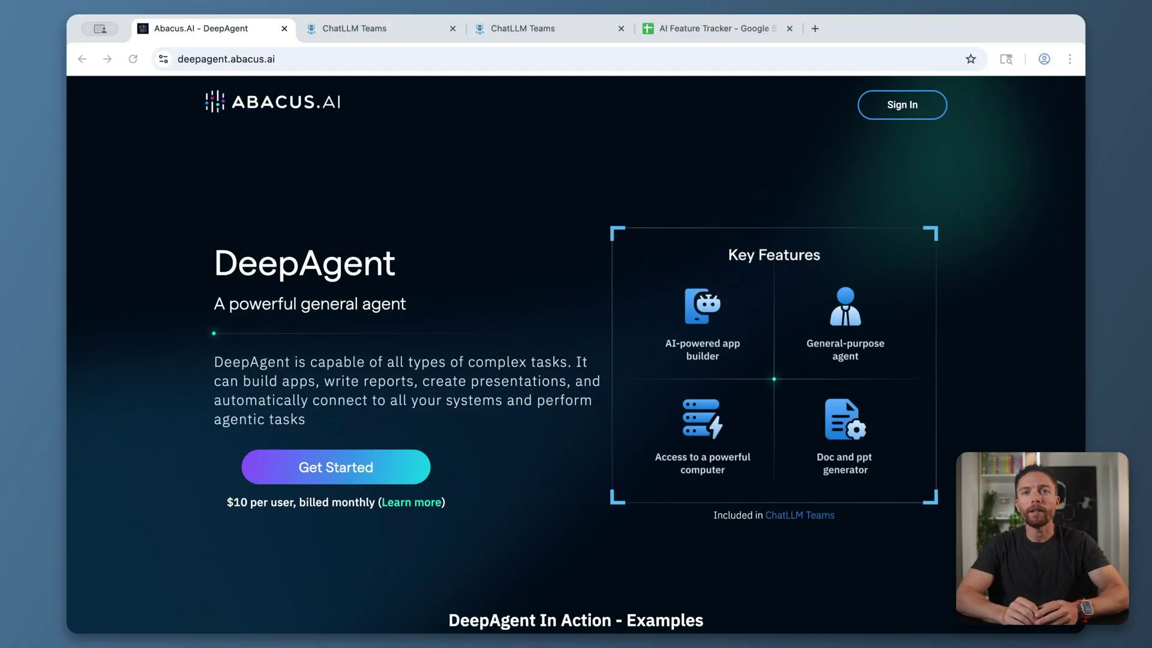
# Step: Skim the DeepAgent landing page, then switch to the ChatLLM Teams tab with Ctrl+Tab
pyautogui.scroll(-1, 576, 354)
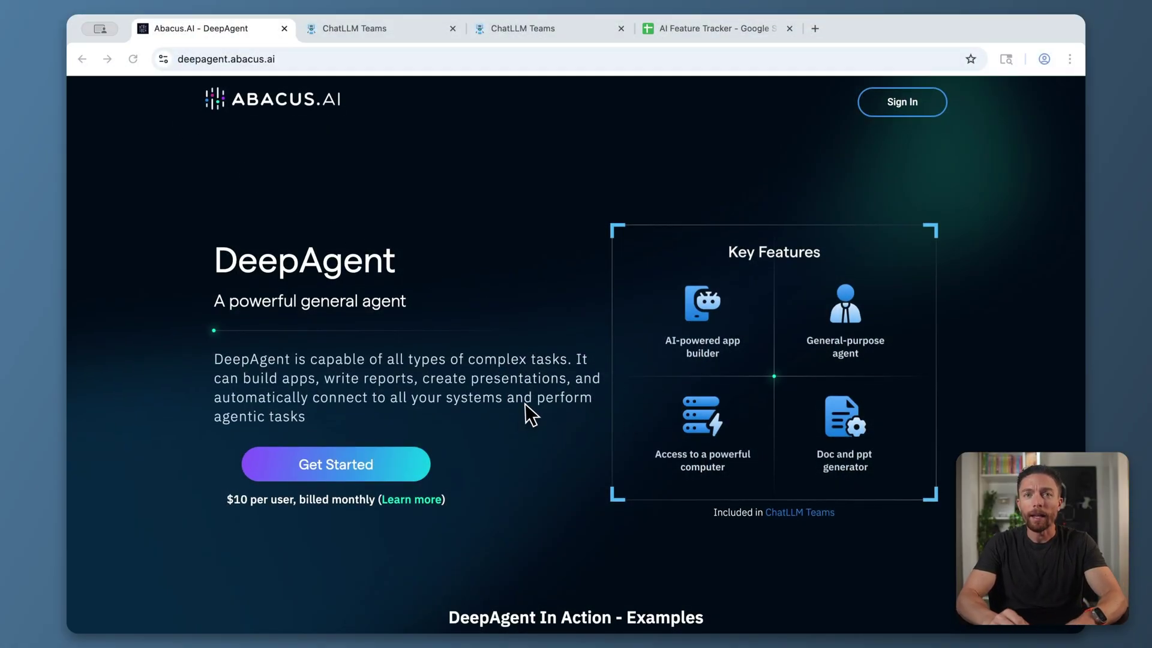
pyautogui.scroll(-5, 527, 406)
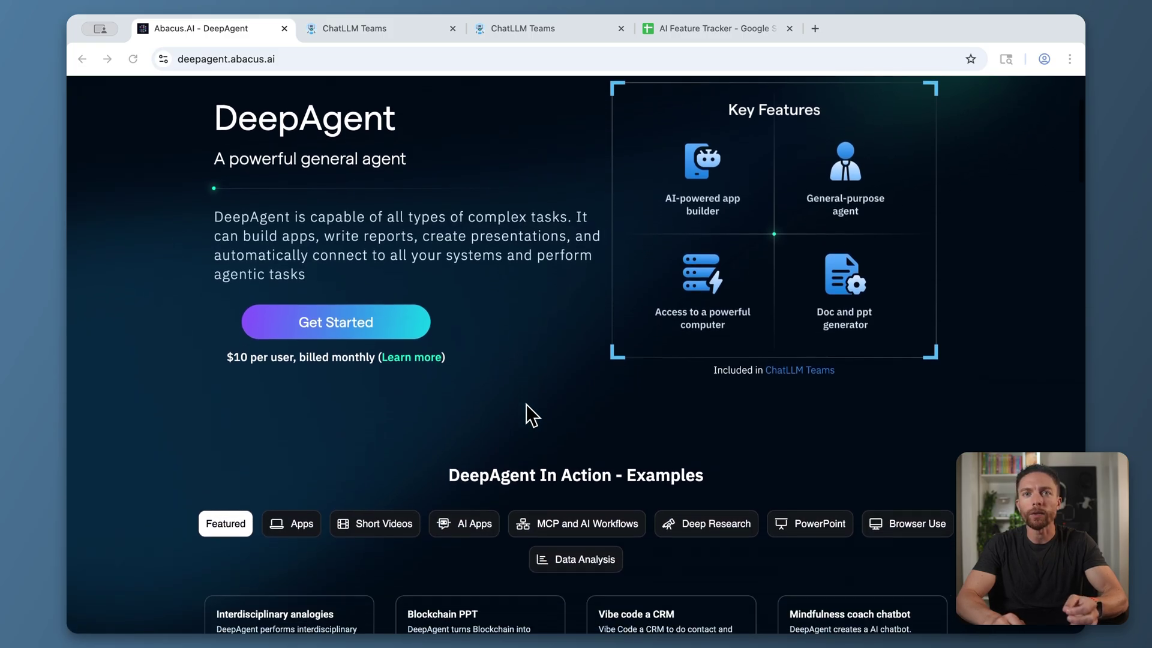
pyautogui.scroll(2, 526, 404)
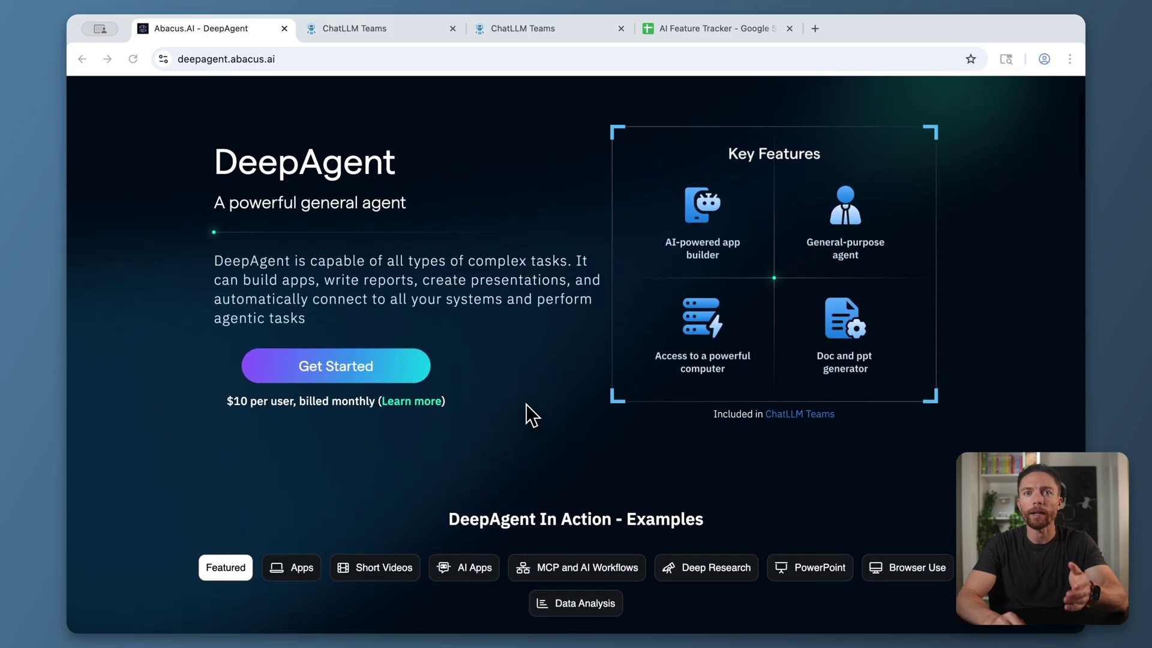
pyautogui.scroll(-1, 526, 404)
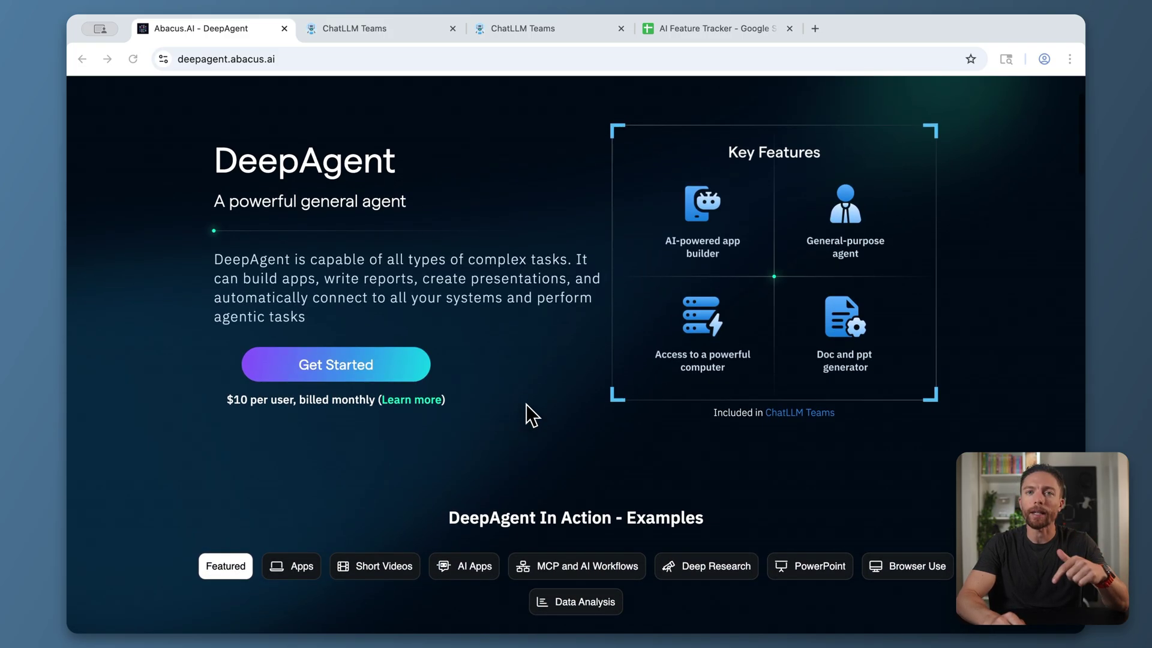
pyautogui.hotkey('ctrl', 'Tab')
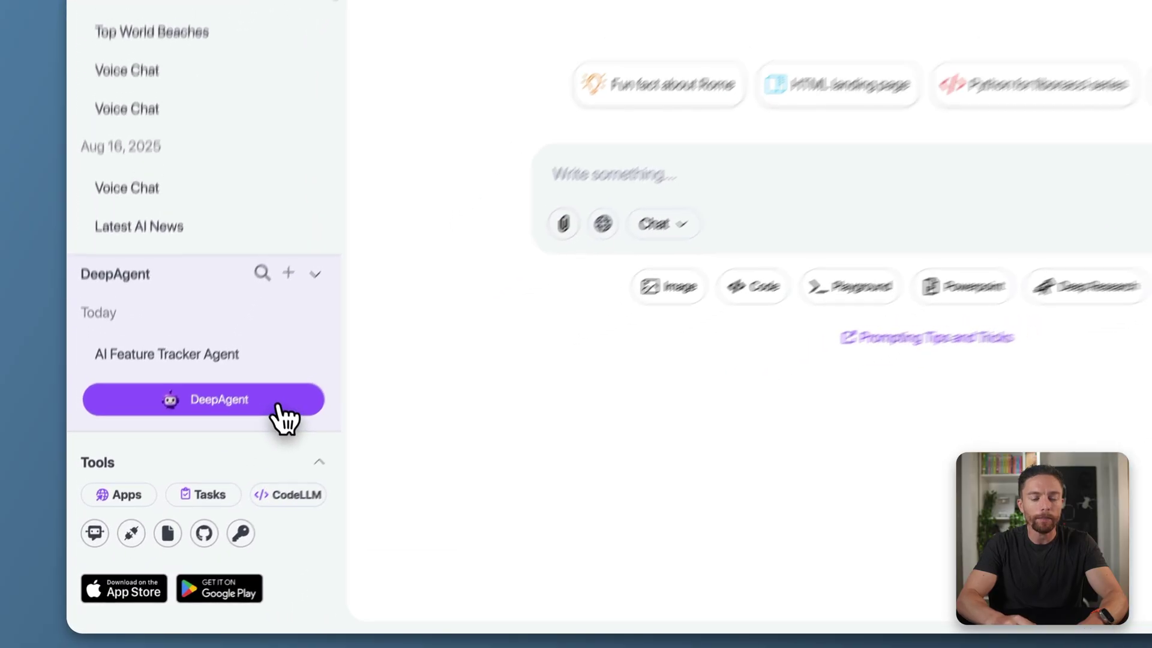
# Step: Go to the DeepAgent start page from the sidebar
pyautogui.click(252, 399)
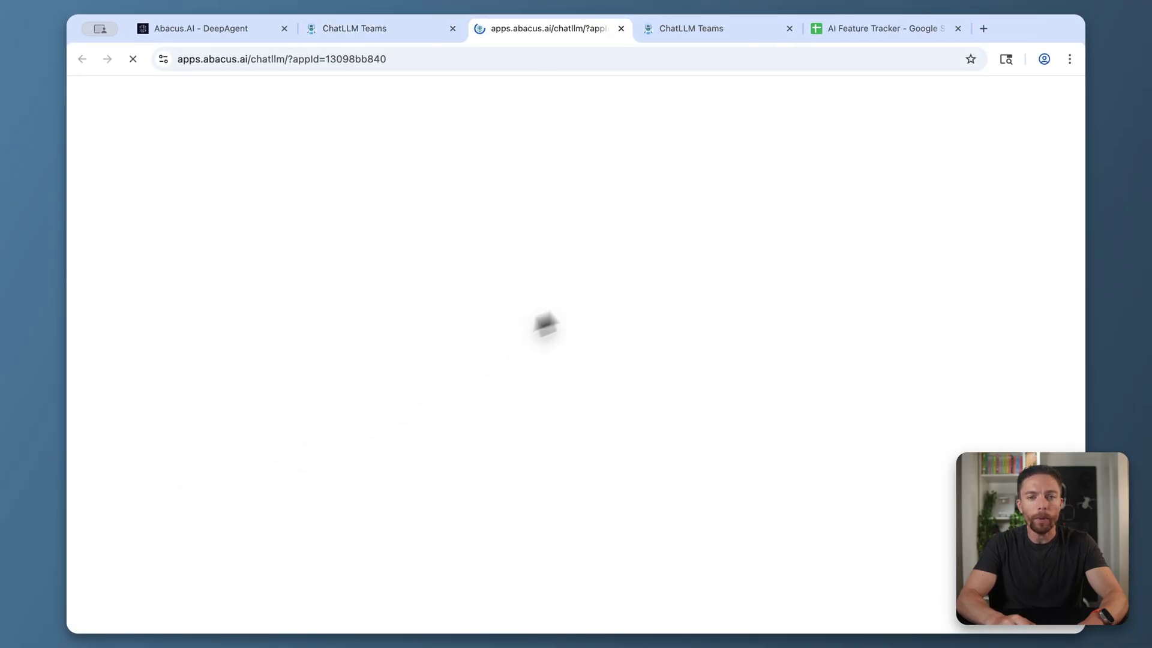
pyautogui.scroll(-2, 575, 343)
pyautogui.scroll(-3, 575, 343)
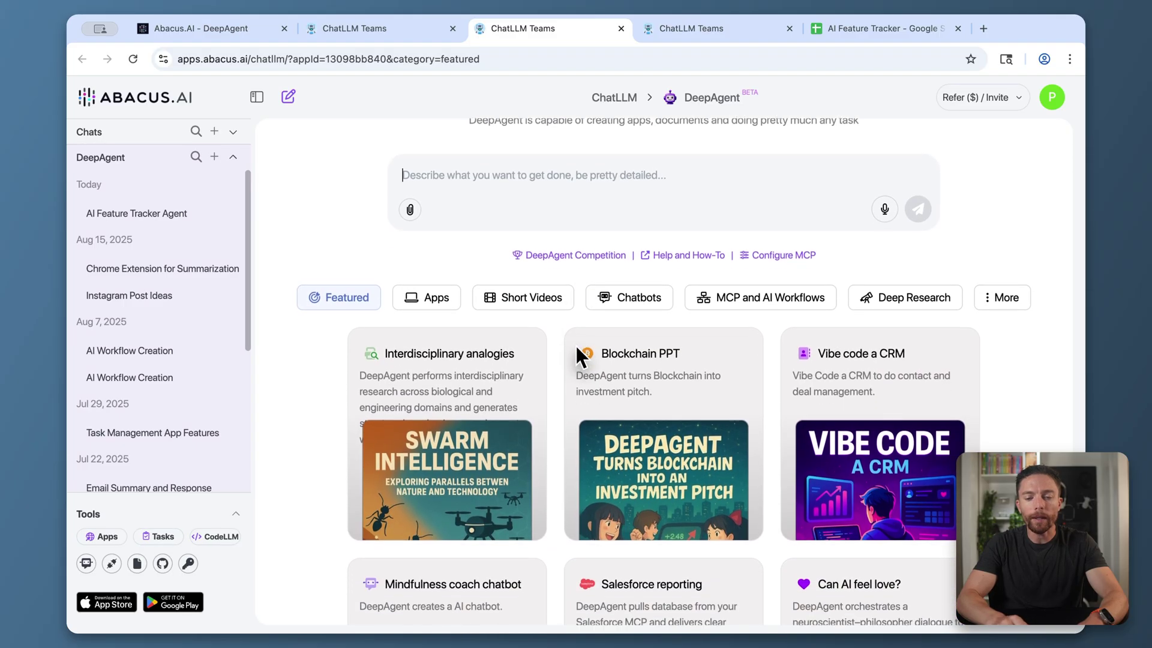
pyautogui.scroll(3, 576, 345)
# Step: Focus the task box and browse Featured examples like Vibe code a CRM and AI Resume Analysis
pyautogui.click(504, 228)
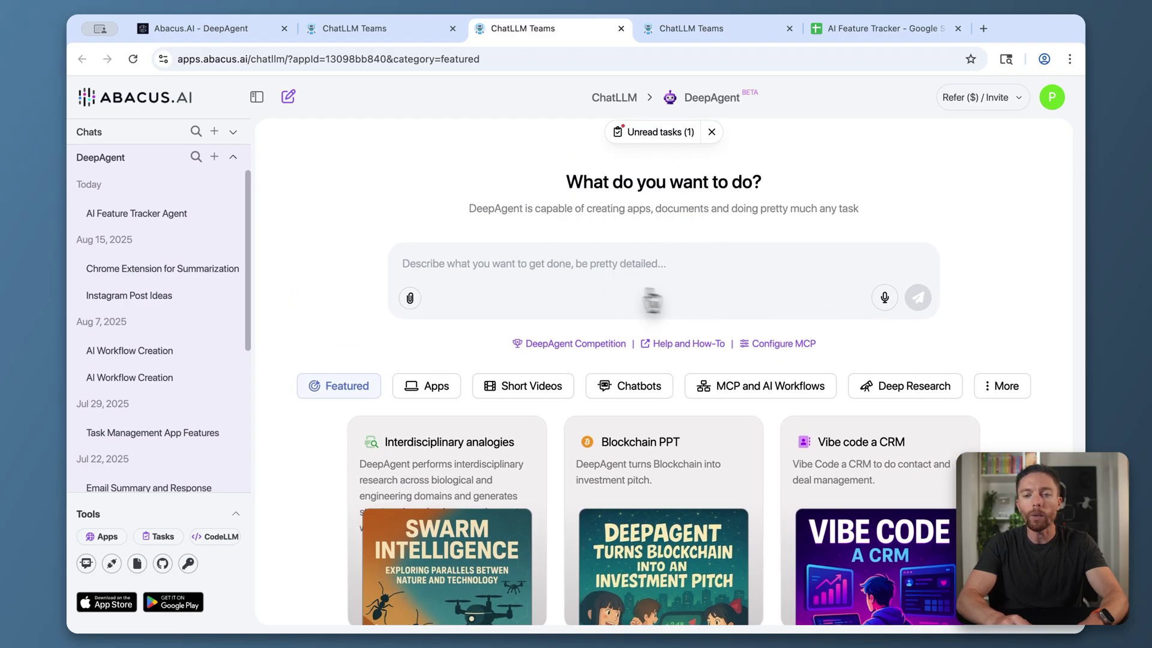
pyautogui.scroll(-3, 653, 273)
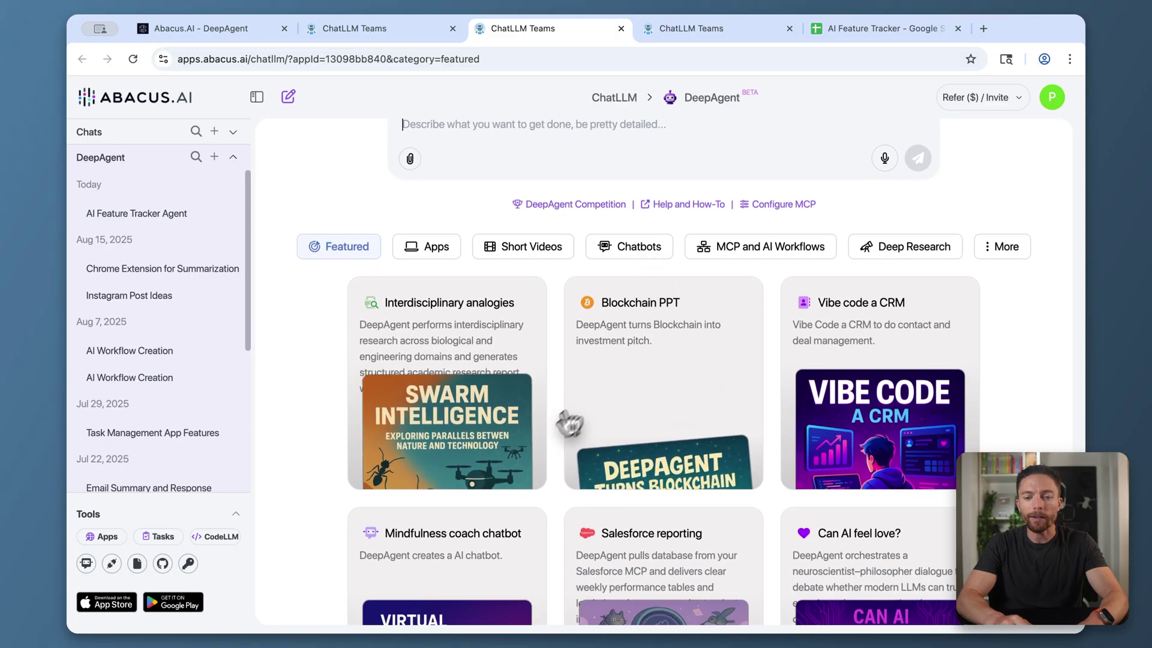
pyautogui.scroll(-4, 551, 471)
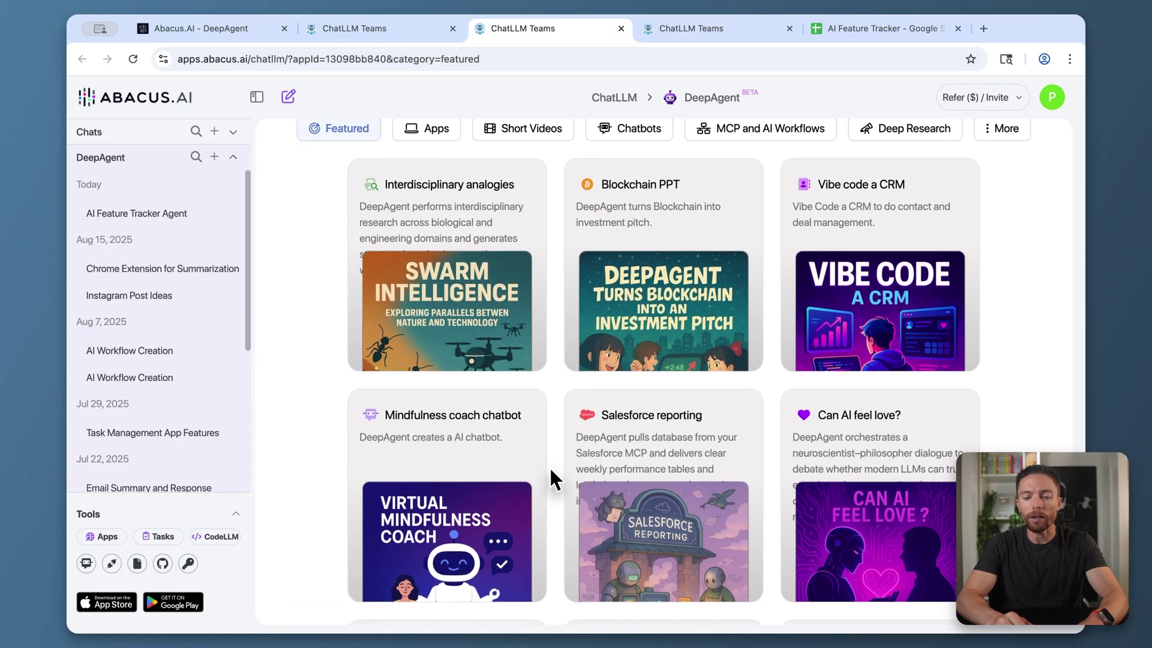
pyautogui.scroll(-2, 550, 471)
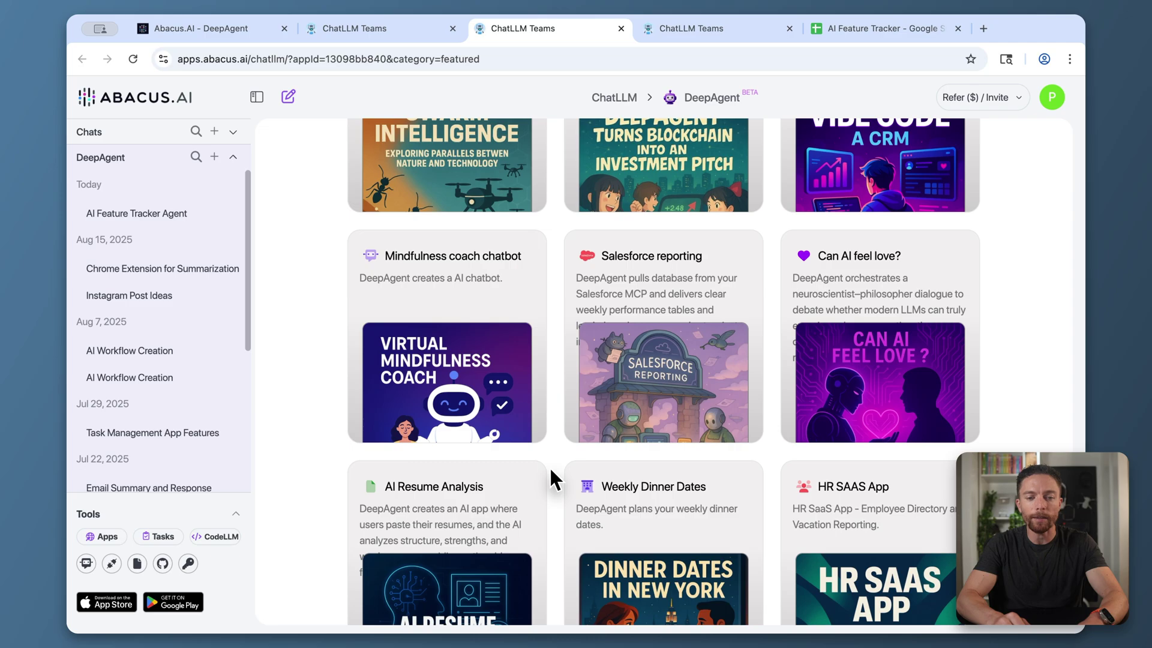
pyautogui.scroll(-2, 551, 477)
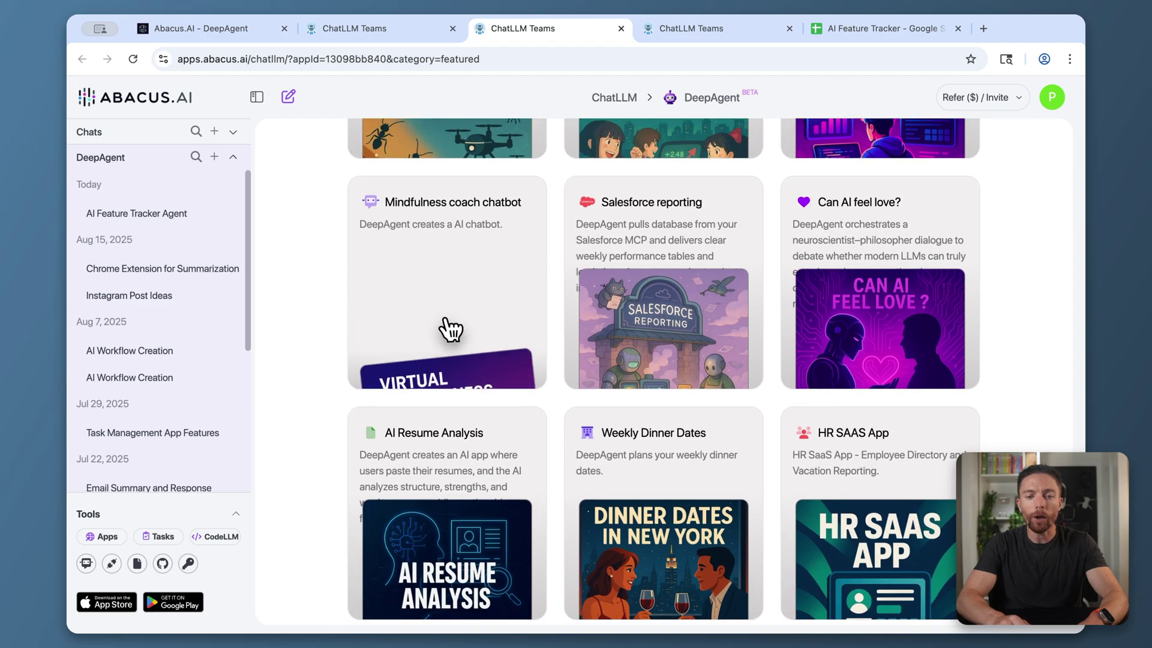
# Step: Preview the Mindfulness coach chatbot example, cancel it, and return to the empty task box
pyautogui.click(453, 341)
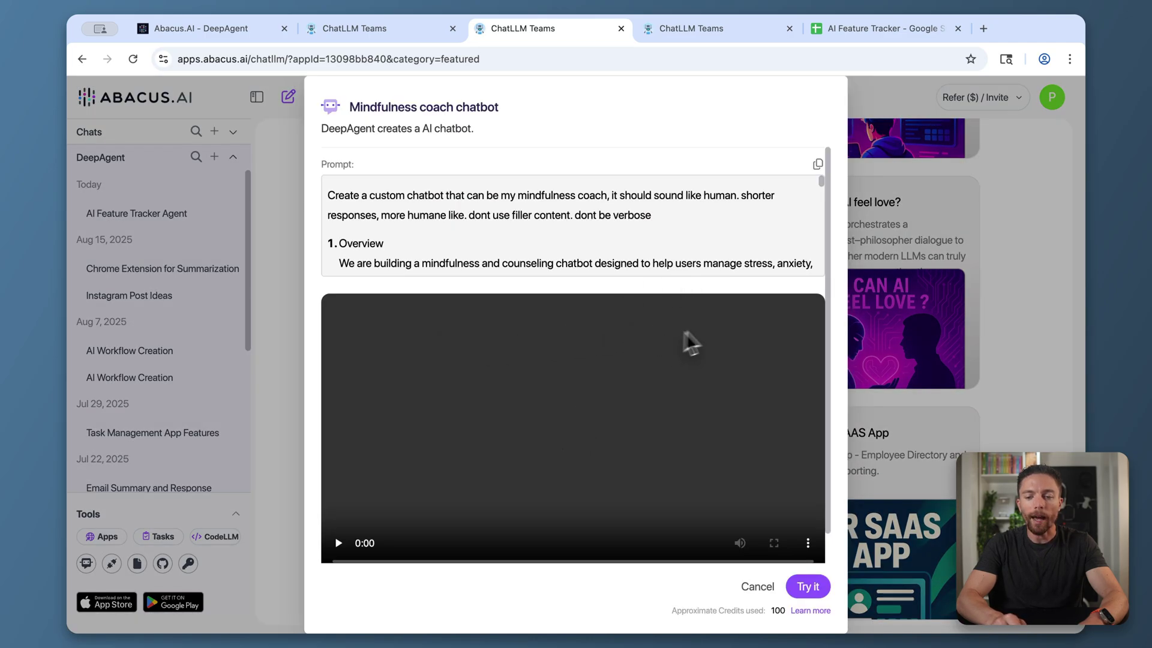
pyautogui.scroll(-1, 726, 423)
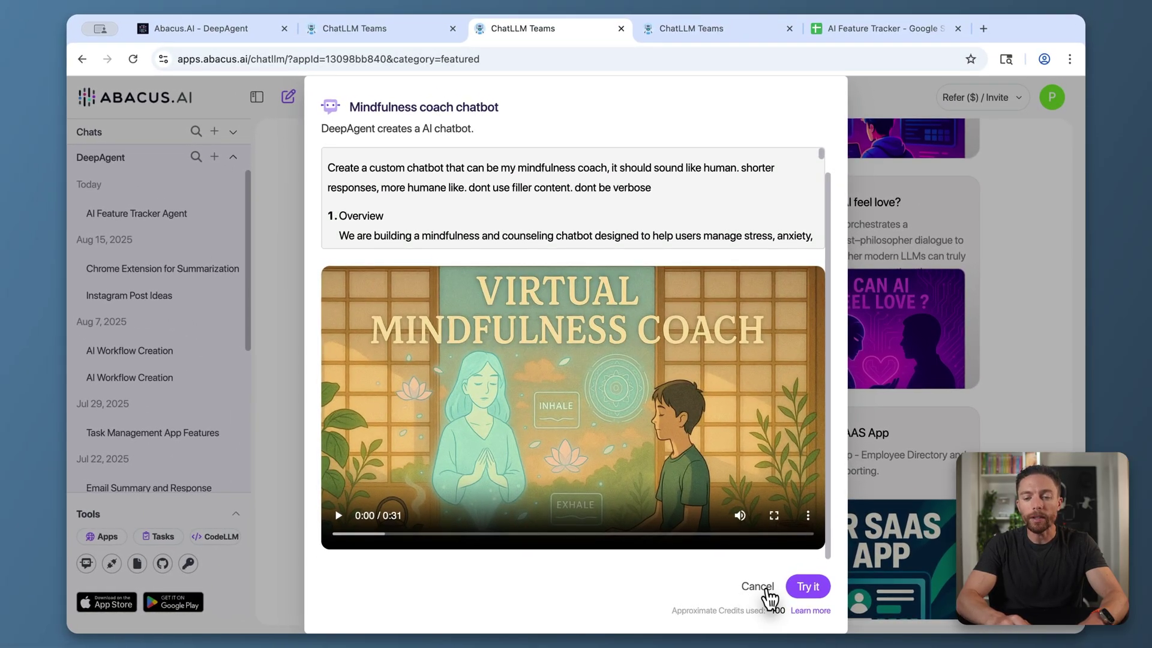
pyautogui.click(757, 586)
pyautogui.scroll(7, 719, 474)
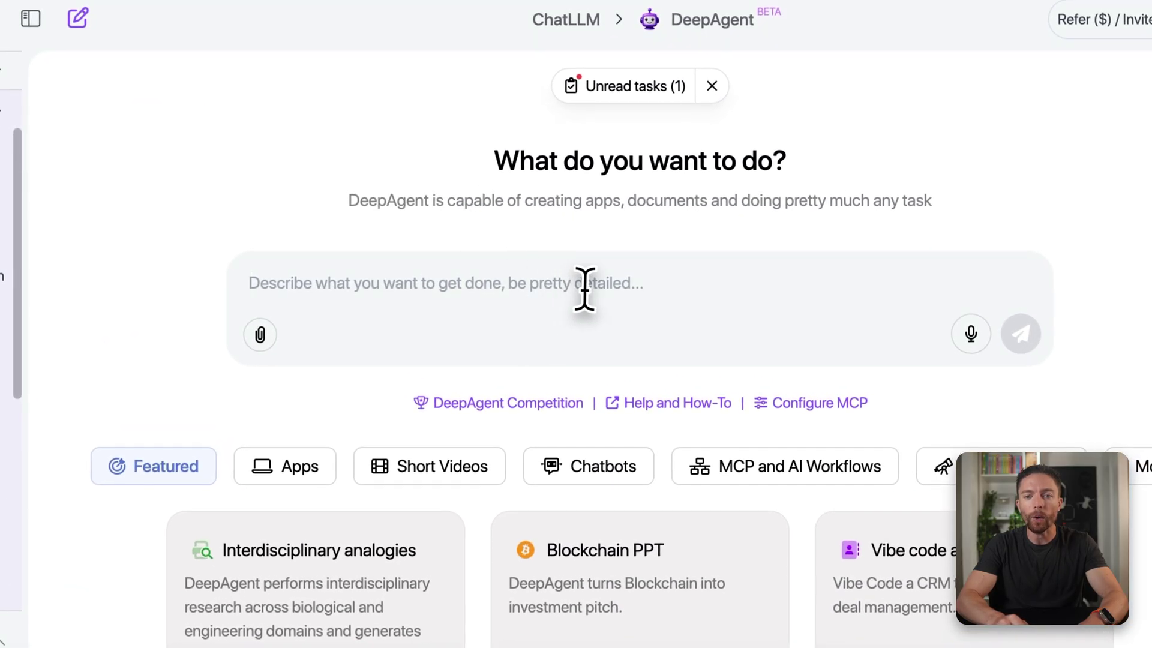
pyautogui.click(586, 290)
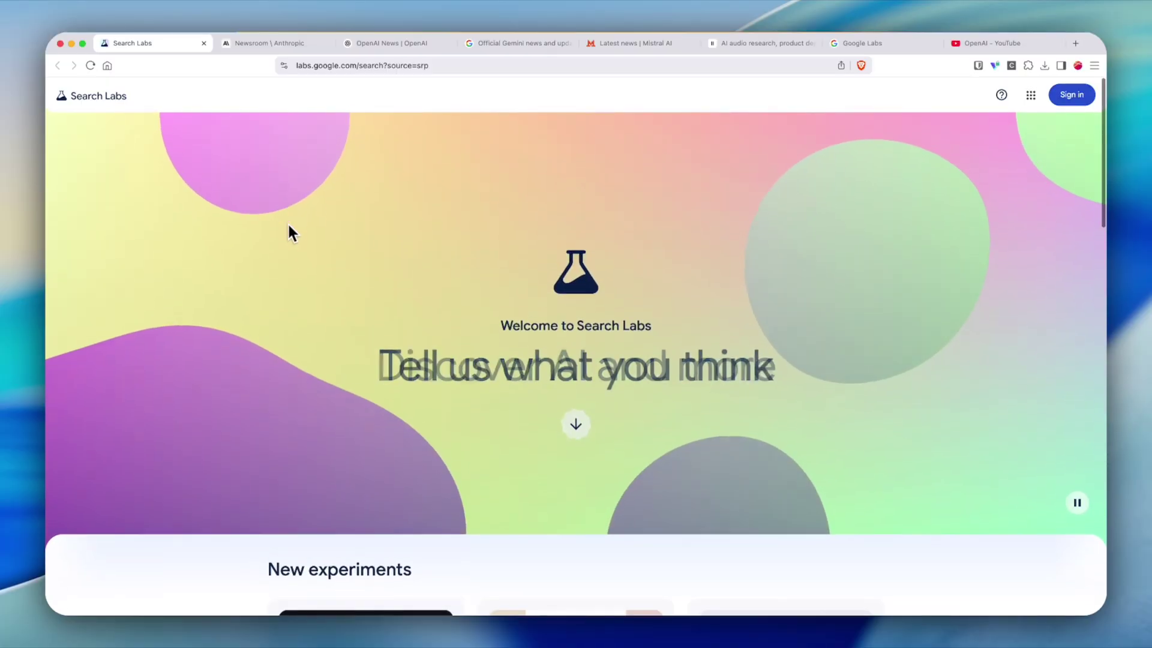
# Step: Scroll through the Anthropic newsroom and OpenAI news pages for recent launches
pyautogui.scroll(-8, 290, 232)
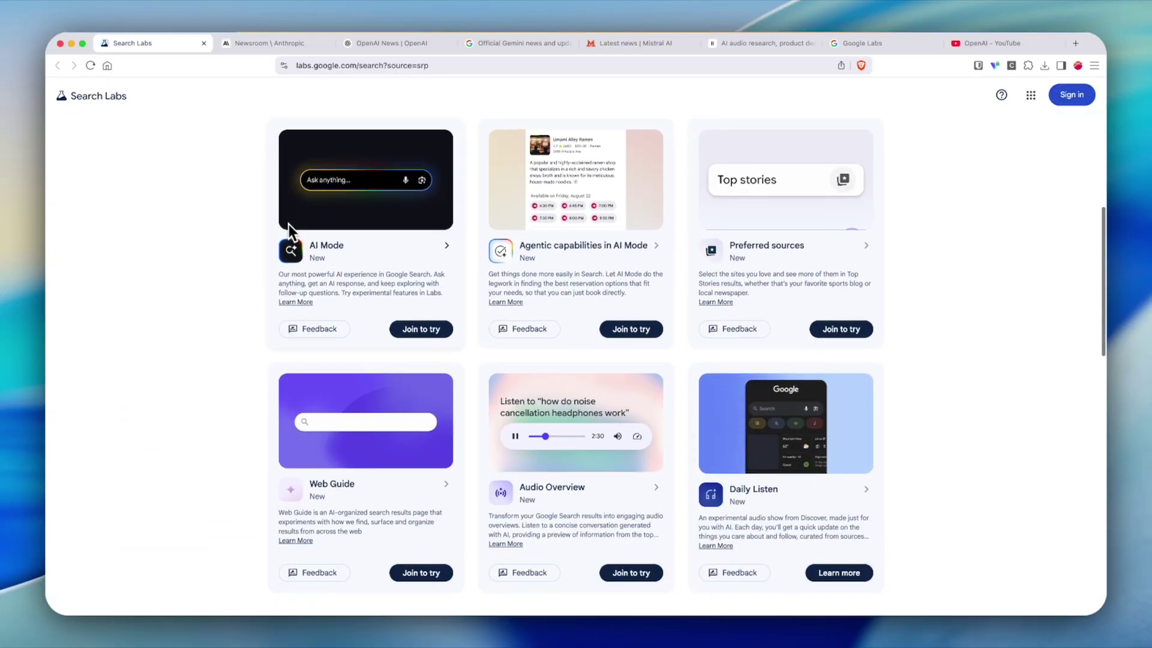
pyautogui.click(247, 42)
pyautogui.scroll(-3, 254, 269)
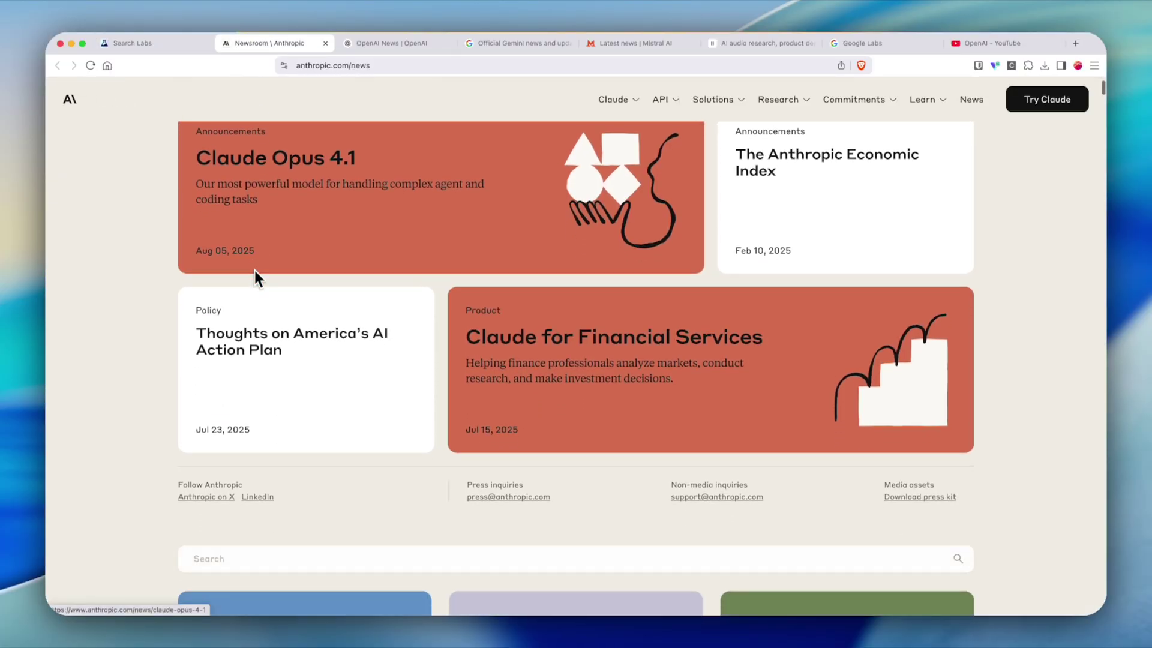
pyautogui.scroll(-3, 255, 273)
pyautogui.click(391, 43)
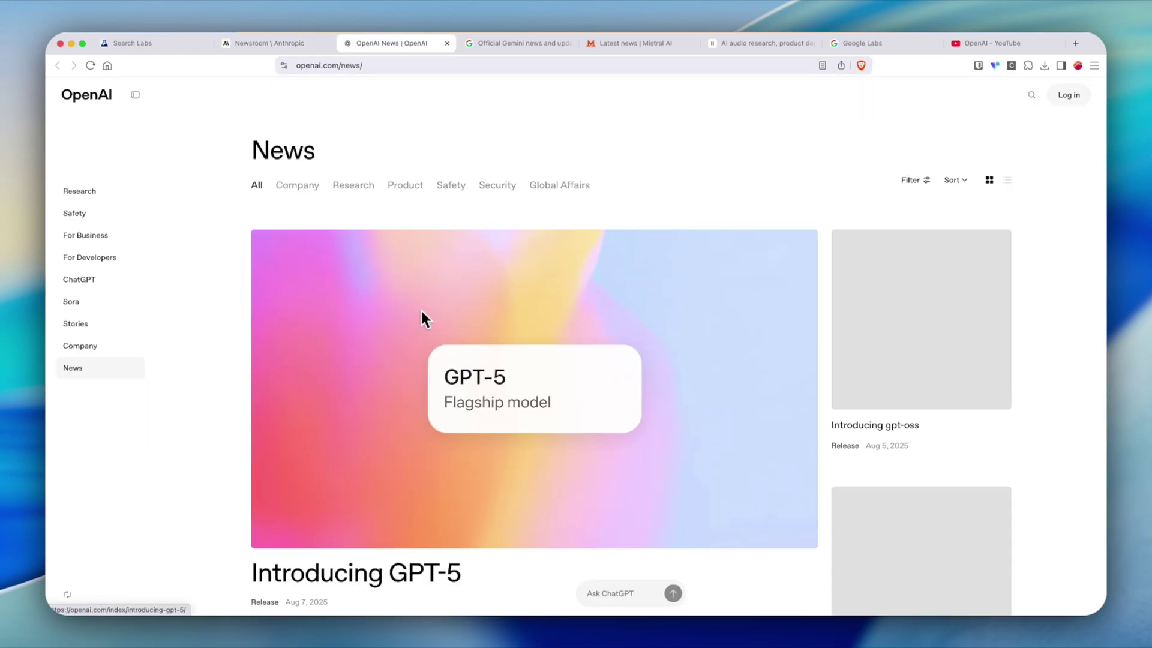
pyautogui.scroll(-3, 422, 322)
pyautogui.scroll(-2, 423, 322)
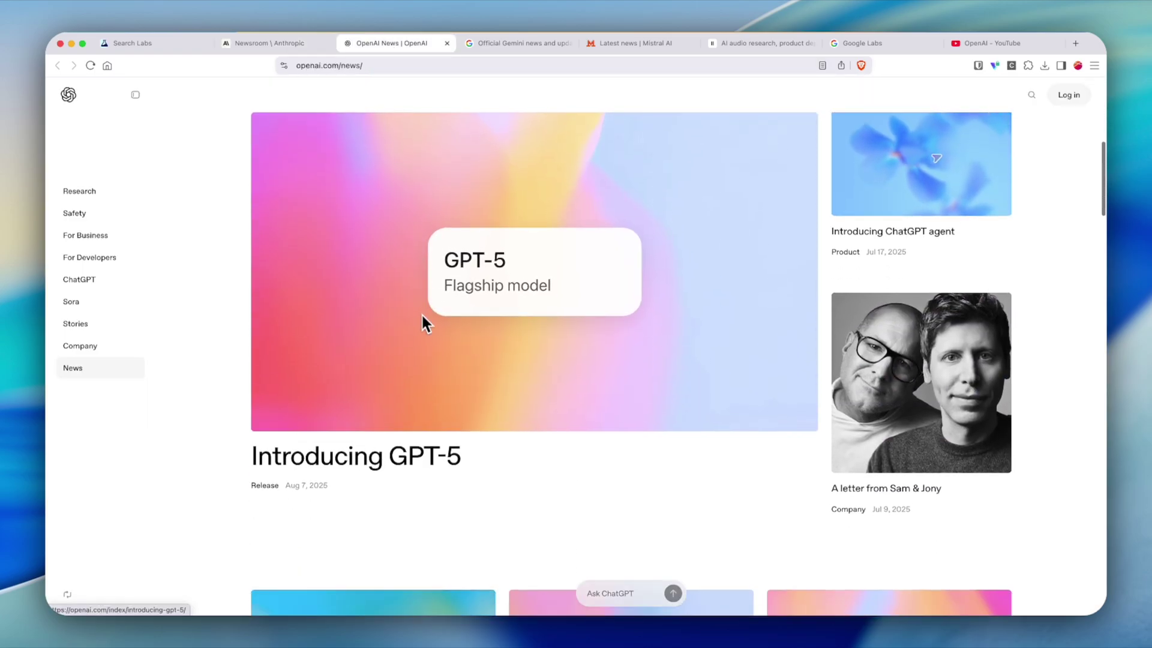
# Step: Scroll through the official Gemini news and Mistral AI news pages
pyautogui.click(561, 43)
pyautogui.scroll(-10, 559, 367)
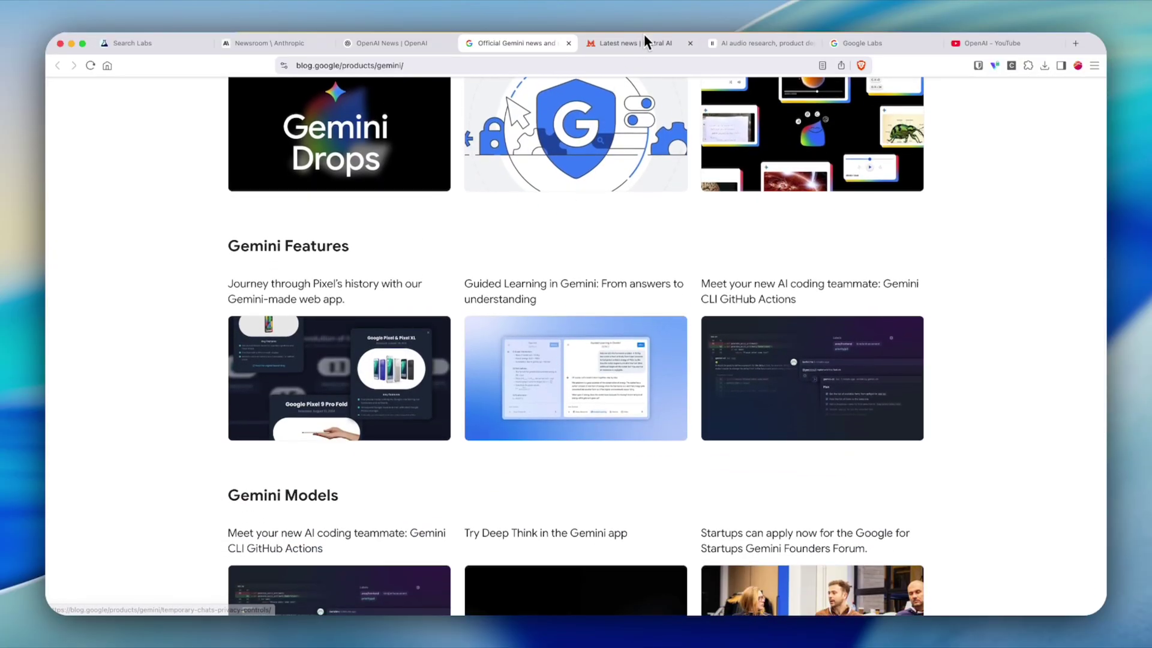
pyautogui.click(645, 41)
pyautogui.scroll(-5, 570, 354)
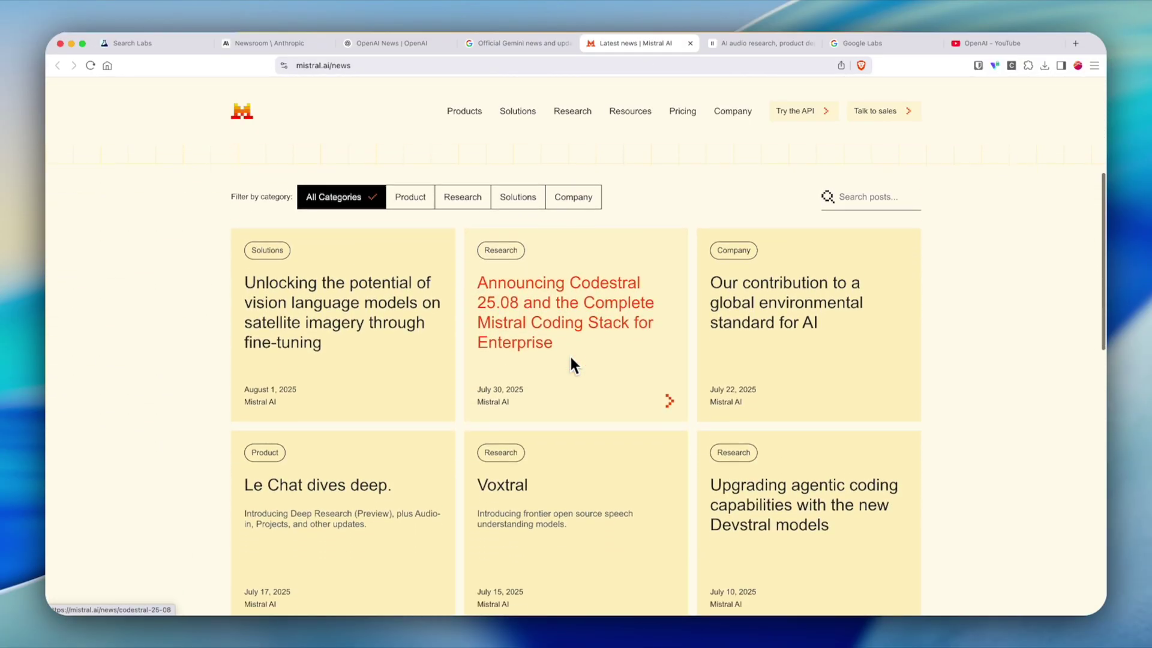
pyautogui.scroll(-1, 570, 363)
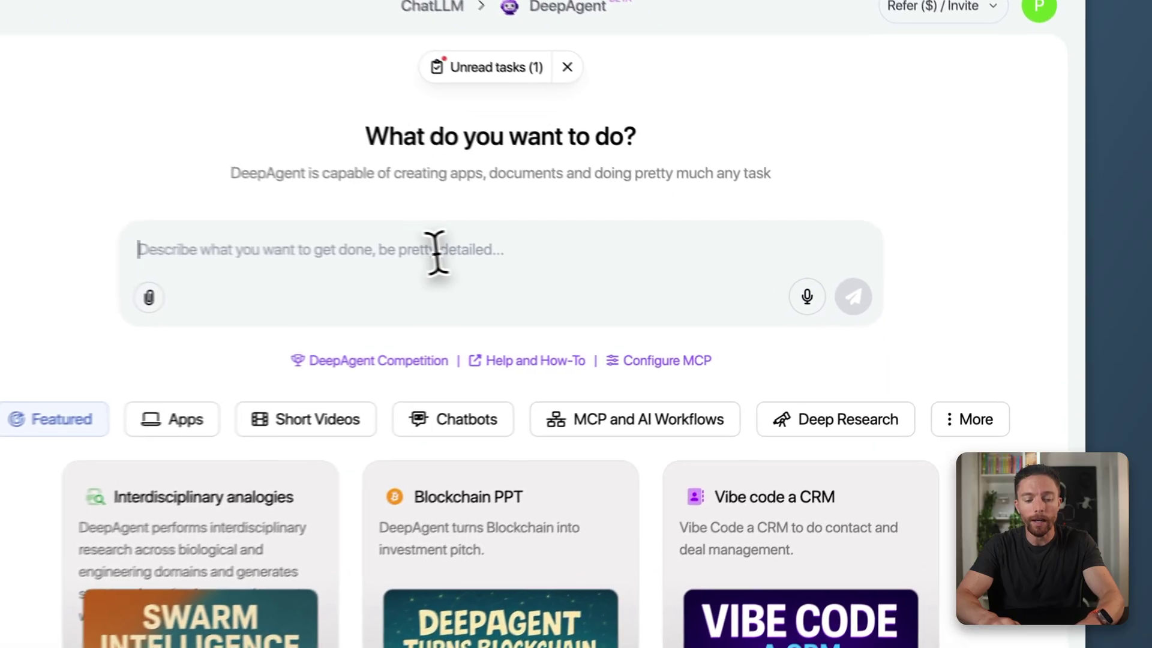
# Step: Submit the daily 6 AM MST AI launch tracker request, then answer the agent's clarifying questions
pyautogui.write('Create an AI agent that tracks and logs new AI feature launches from major companies. Each time it runs, it should compile a list of recent feature announcements, including the company name, official announcement link, date it was announced and a summary of the update. The agent should append this information to a persistent Google Sheet and share the sheet link with the user after each run.')
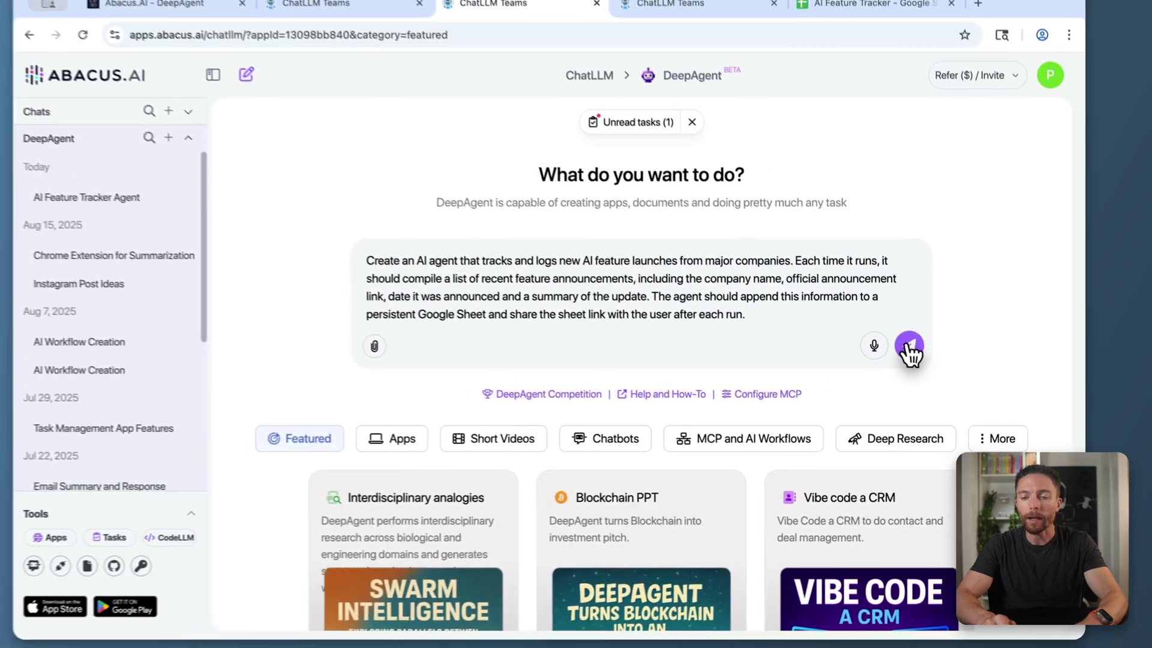
pyautogui.click(908, 347)
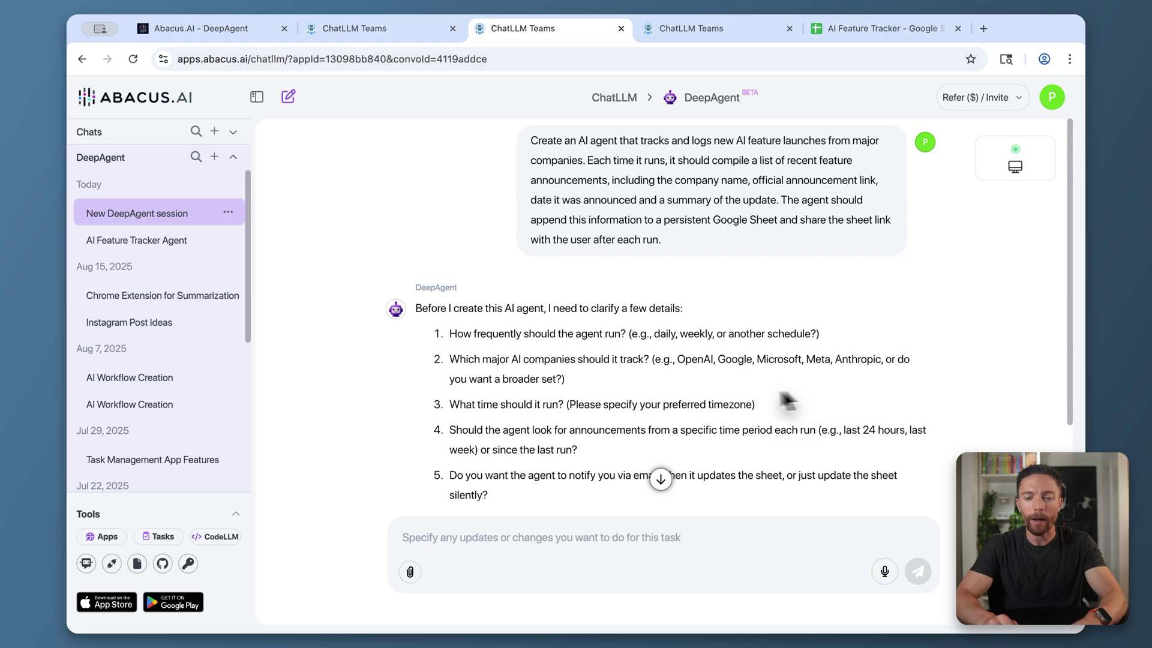
pyautogui.scroll(-3, 671, 387)
pyautogui.press('super+v')
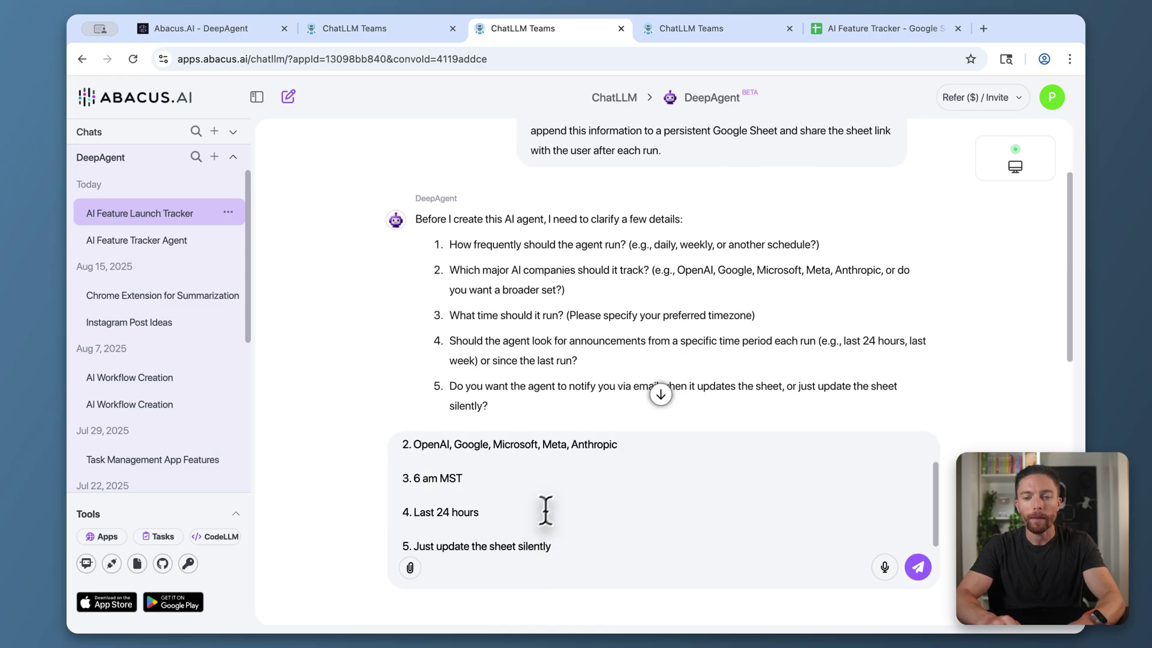
pyautogui.click(920, 568)
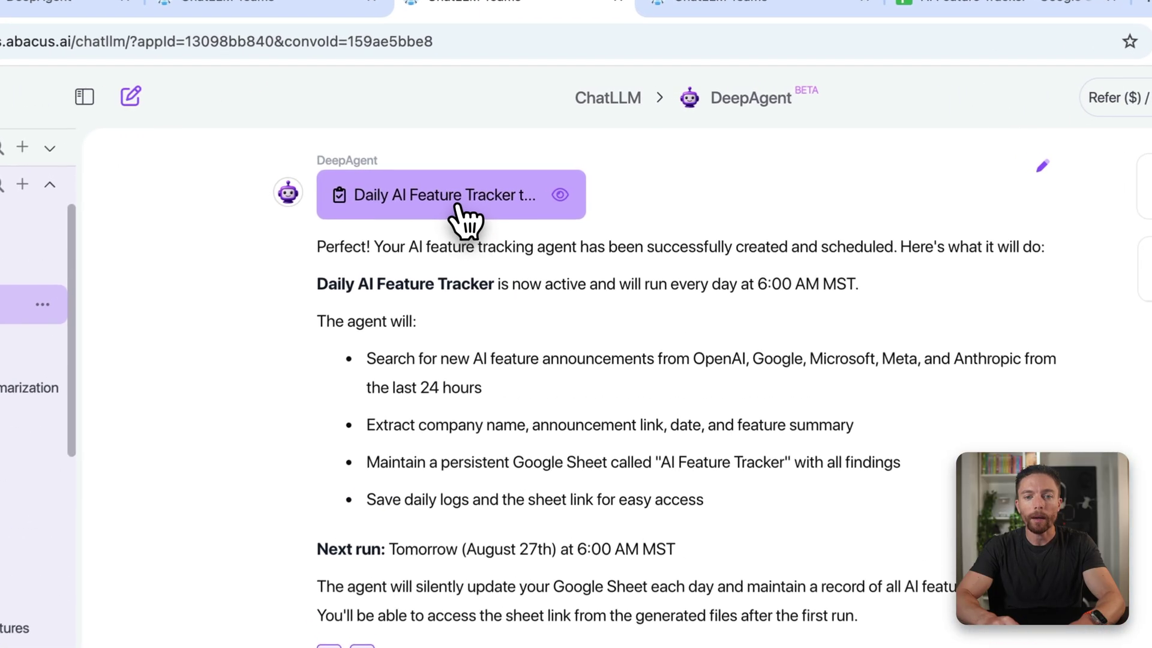
# Step: Open the Task Details for the Daily AI Feature Tracker task
pyautogui.click(471, 210)
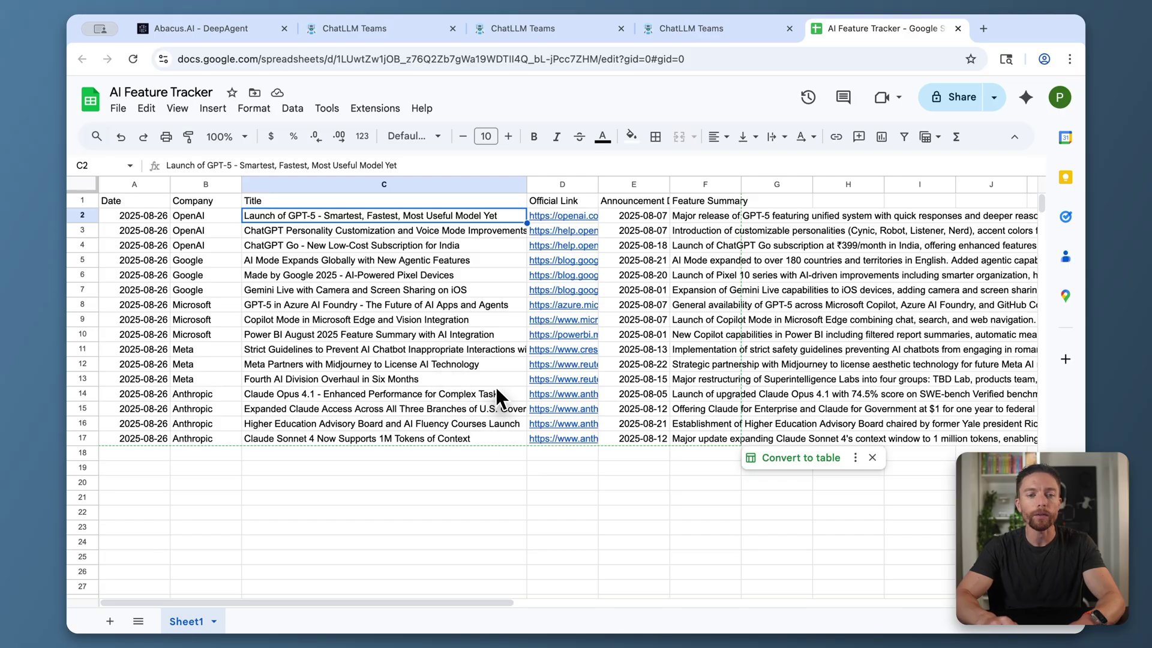
# Step: Step through the tracker sheet's rows, such as Gemini Live and Claude Opus 4.1
pyautogui.press('Down')
pyautogui.press('Down')
pyautogui.press('Down')
pyautogui.press('Down')
pyautogui.press('Down')
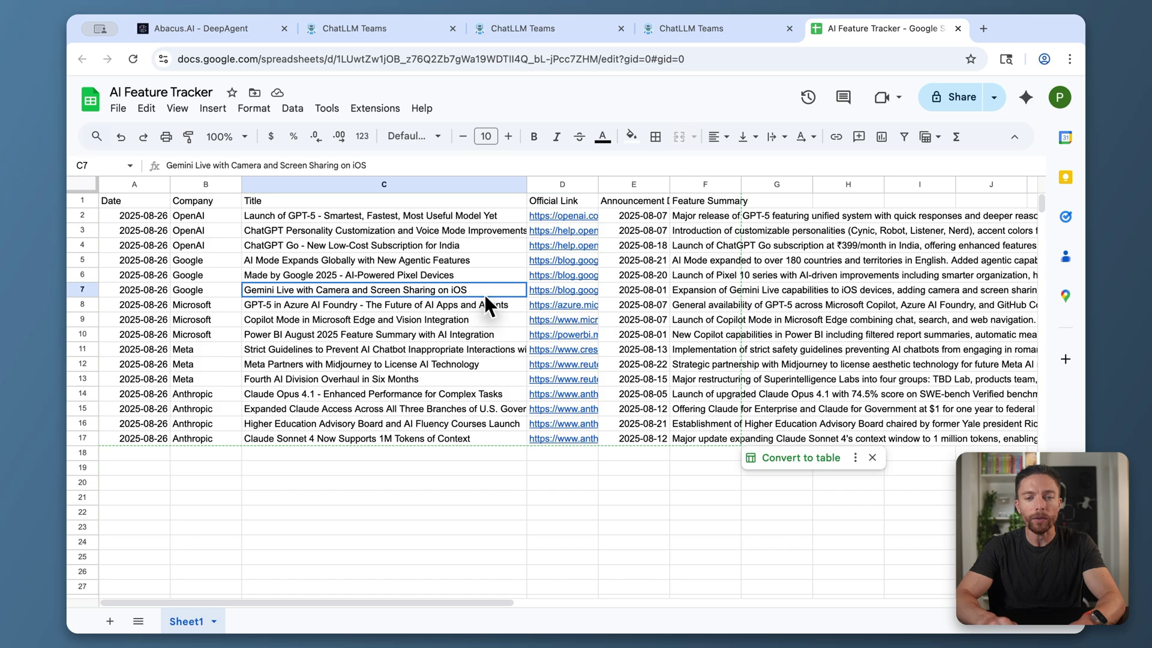
pyautogui.press('Down')
pyautogui.press('Down')
pyautogui.press('Down')
pyautogui.press('Down')
pyautogui.press('Down')
pyautogui.press('Down')
pyautogui.press('Down')
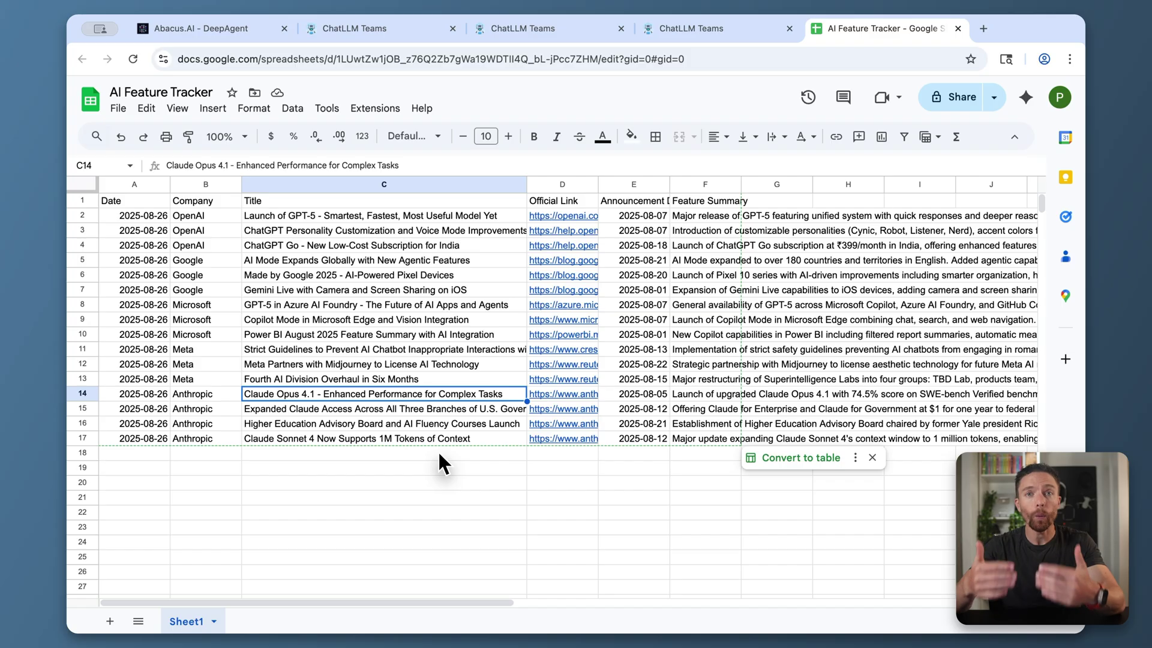
pyautogui.scroll(-1, 440, 456)
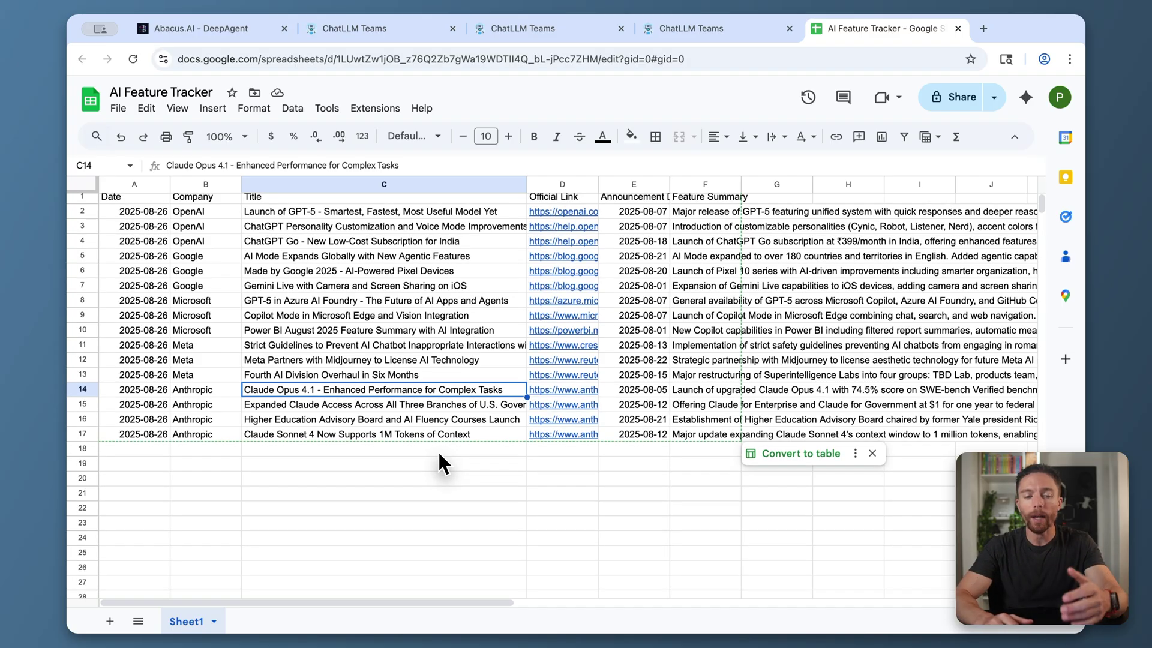
pyautogui.scroll(-3, 471, 331)
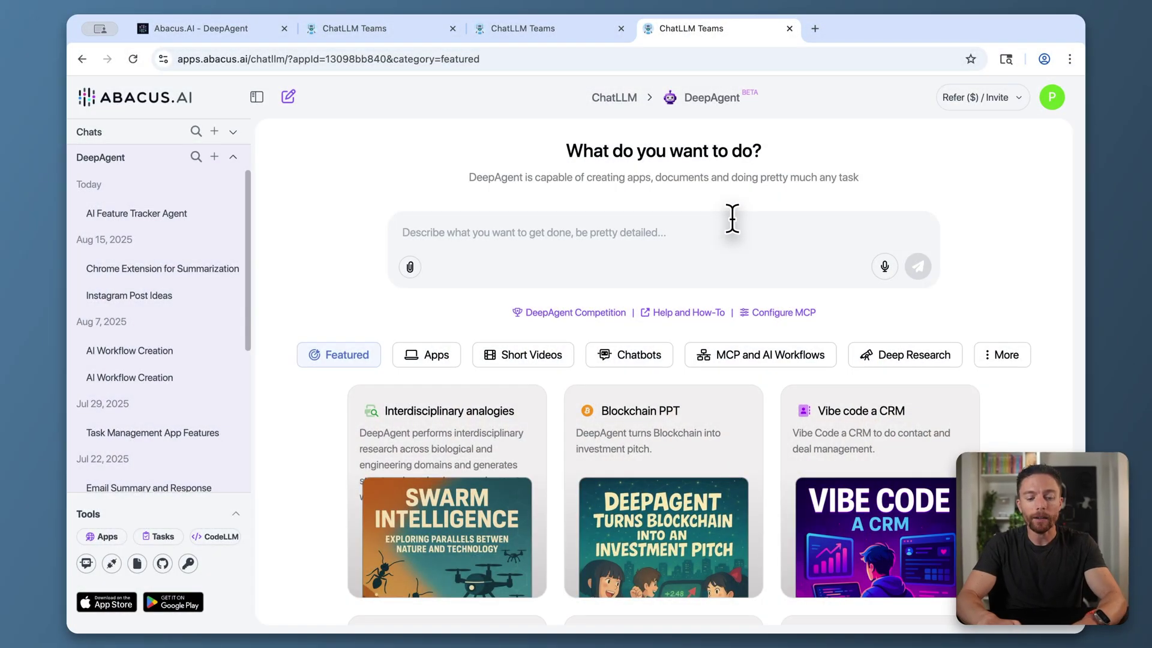
# Step: Send the Dropshipping Titans Instagram post request, then reply 'Your call' to the agent's questions
pyautogui.write('Create an Instagram post for my website, Dropshipping Titans. Make sure to pull info from dropshippingtitans.com for it.')
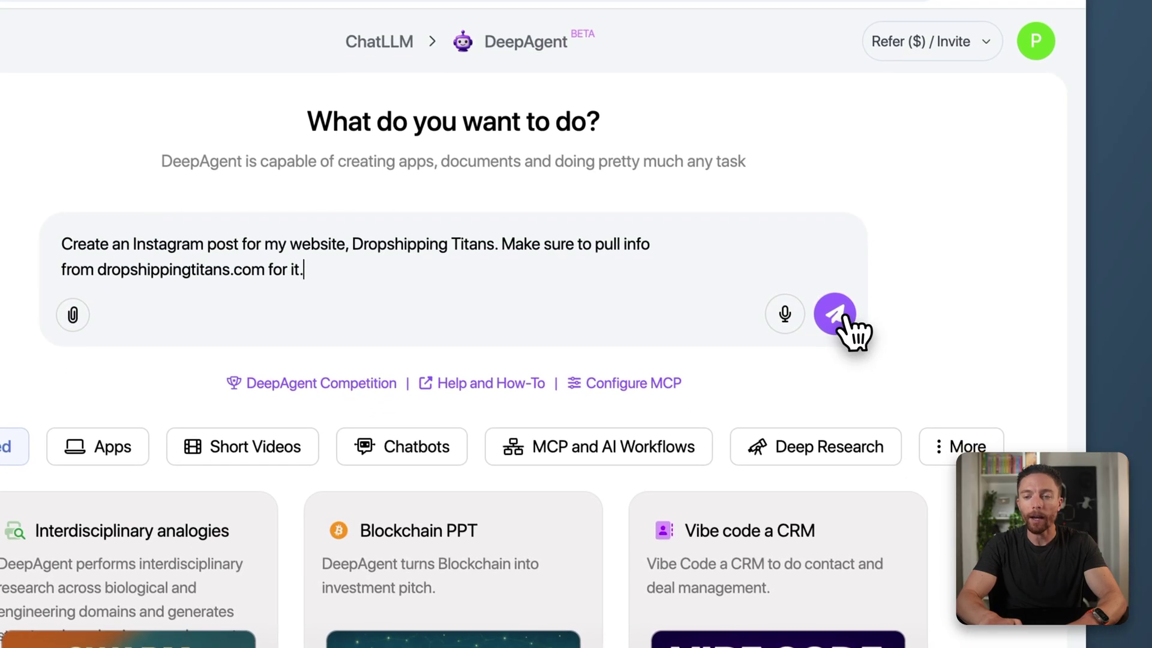
pyautogui.click(833, 313)
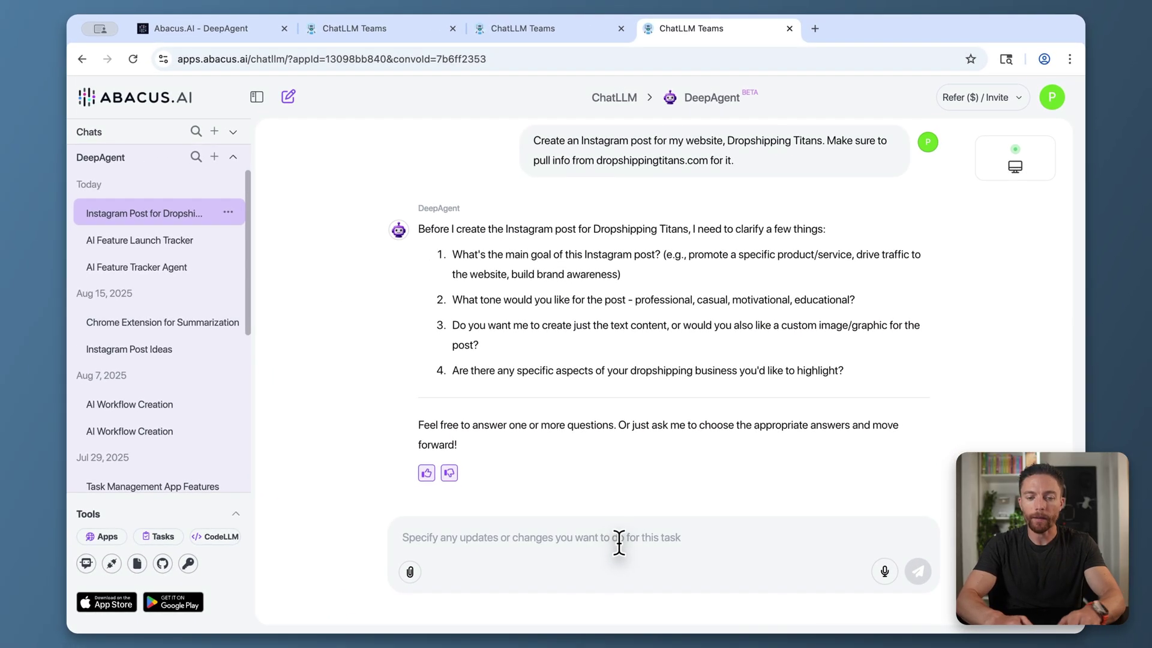
pyautogui.write('Your call')
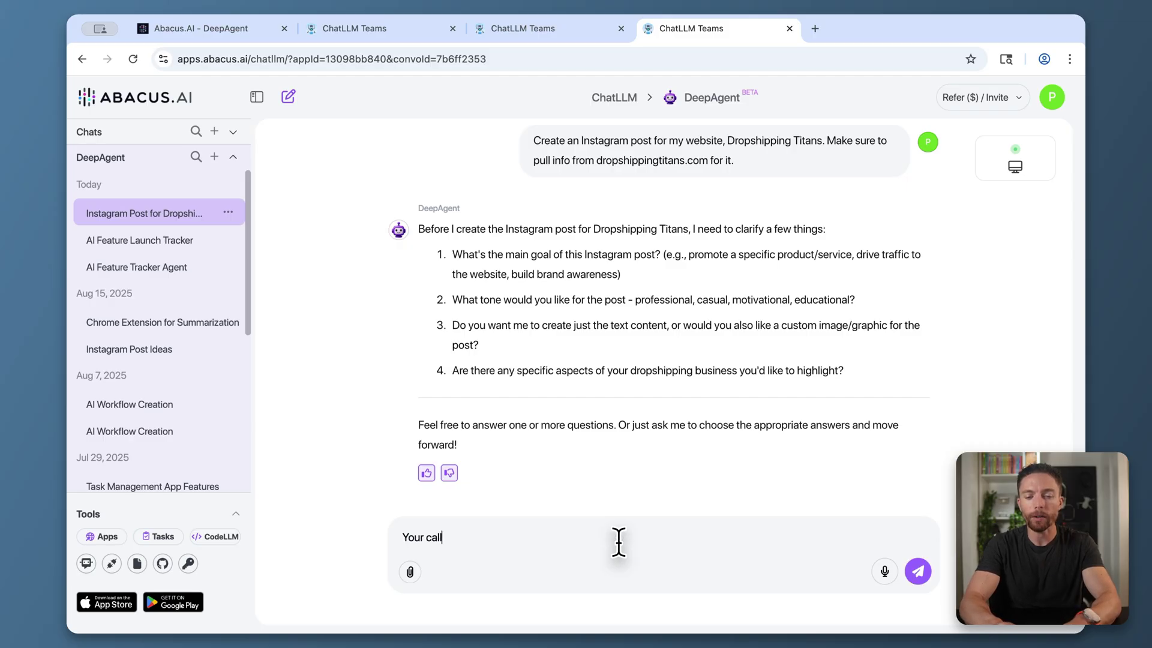
pyautogui.click(918, 573)
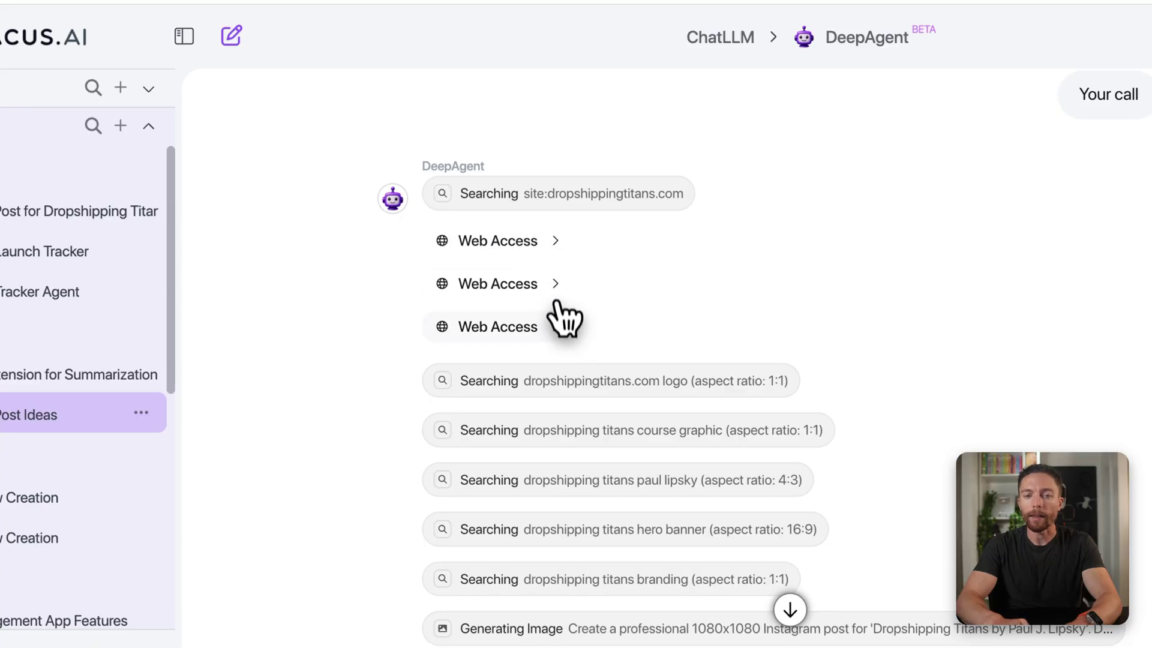
# Step: Scroll to the deliverables: dropshipping_titans_ig_post.jpg at 1080x1080 and the caption file
pyautogui.scroll(-3, 918, 411)
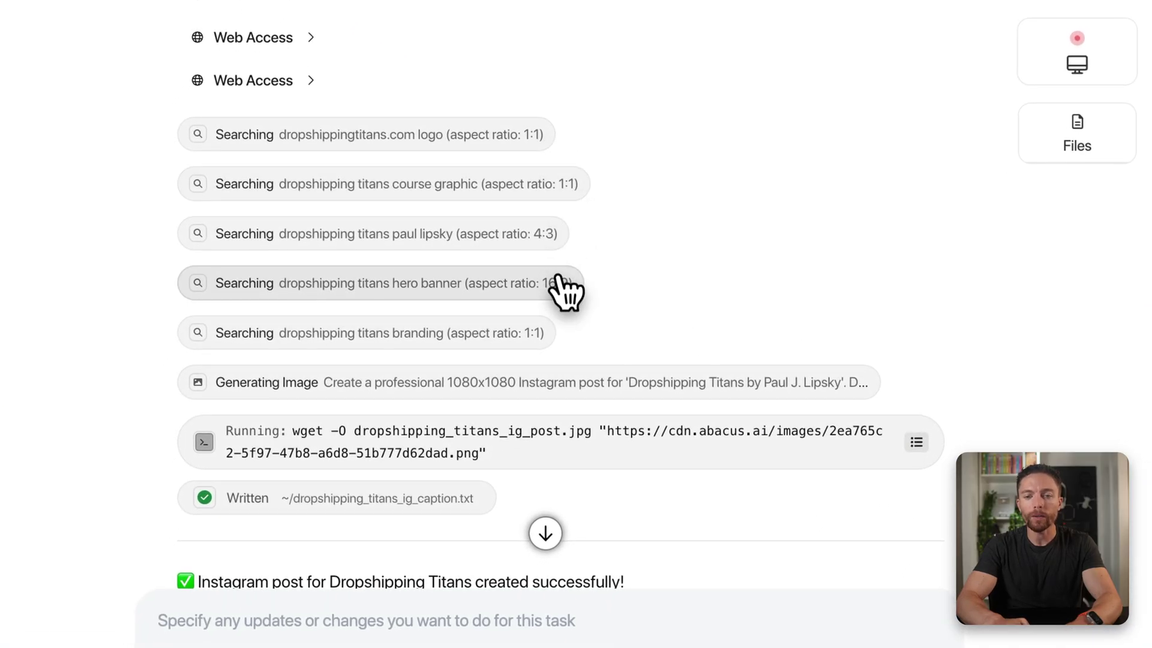
pyautogui.scroll(-5, 717, 300)
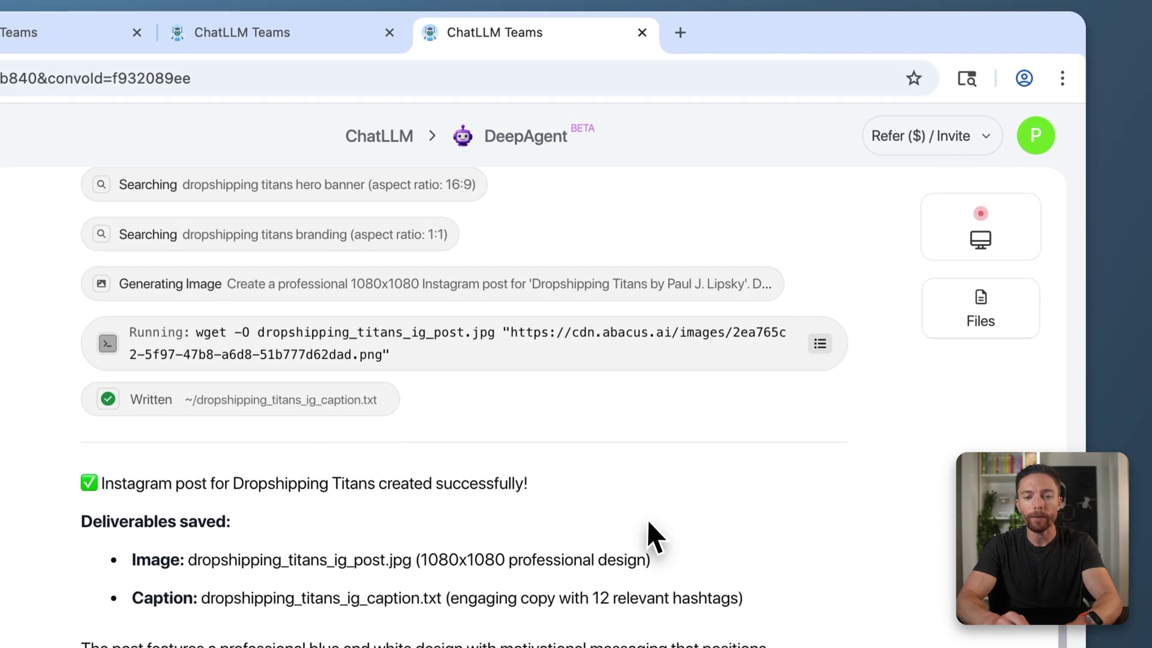
pyautogui.scroll(-3, 663, 467)
pyautogui.scroll(4, 647, 521)
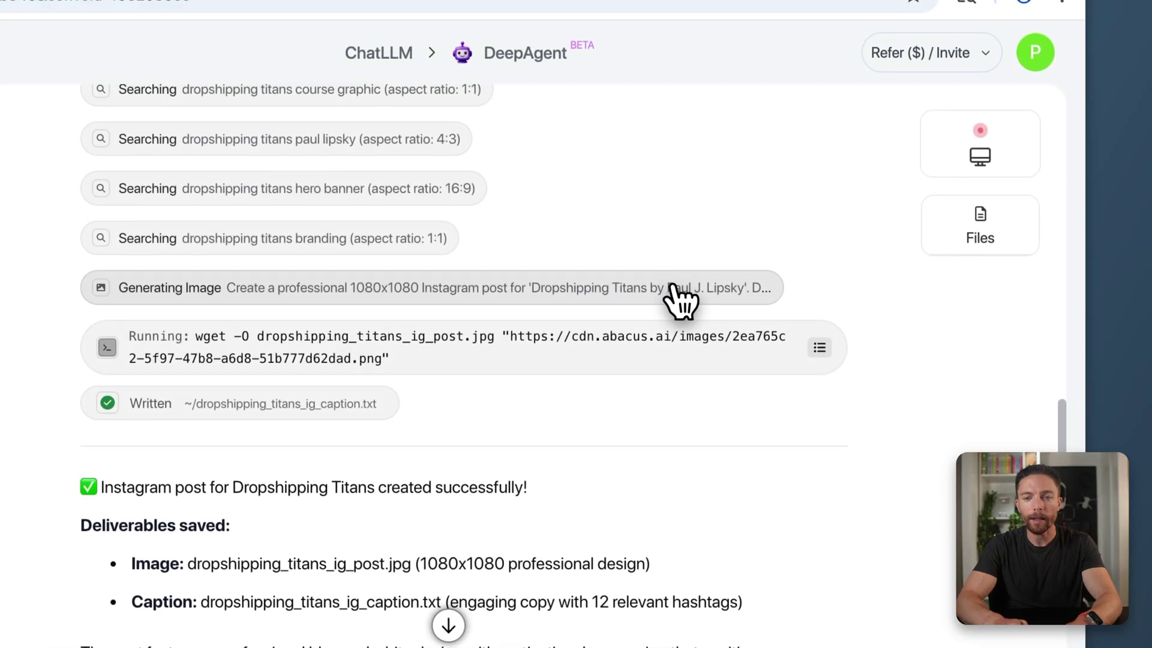
# Step: View the generated Dropshipping Titans Instagram image and its prompt in the side panel
pyautogui.click(708, 230)
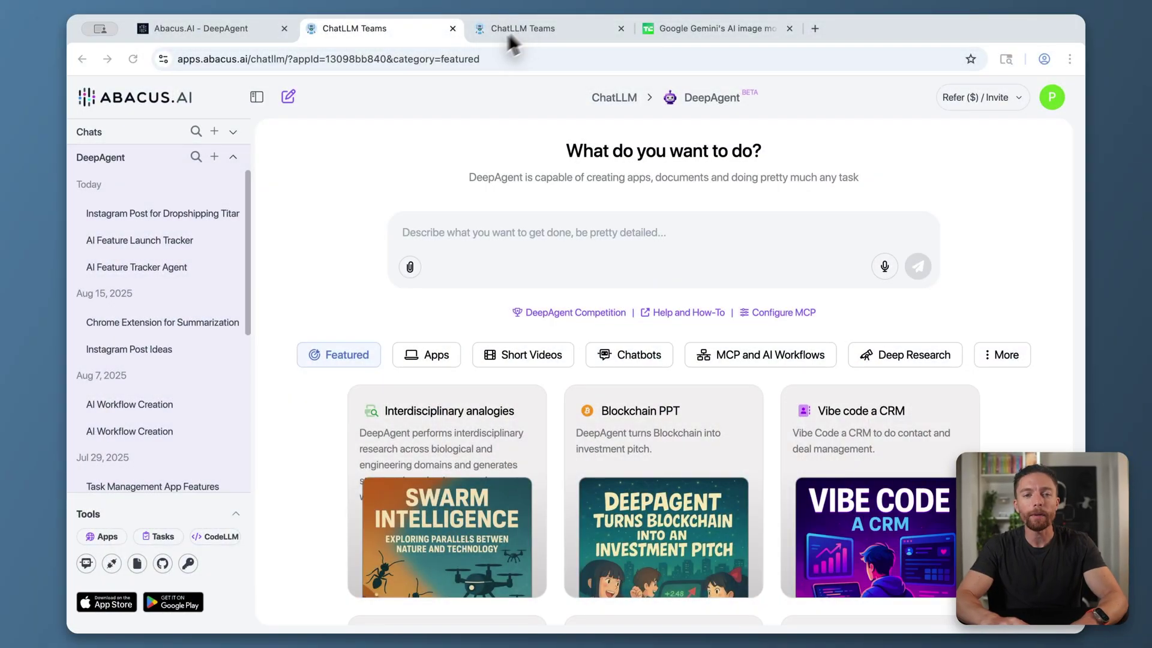
# Step: In the RouteLLM chat, browse the All bots list of 66 models including GPT-5 and Claude Opus 4.1
pyautogui.hotkey('ctrl', 'Tab')
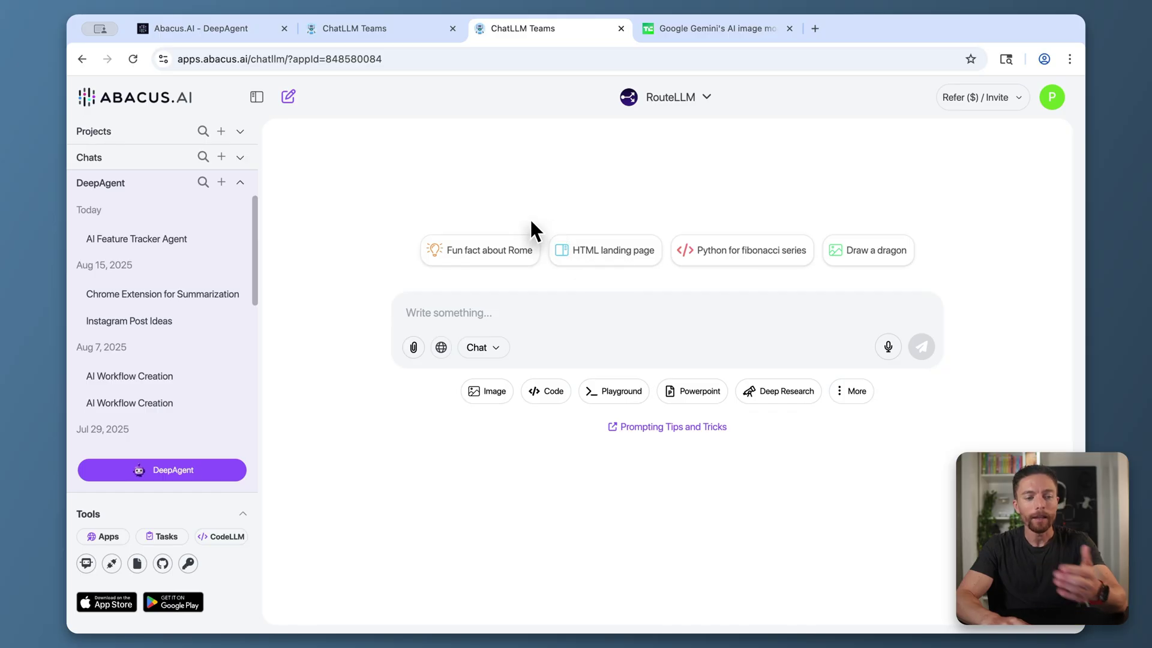
pyautogui.click(690, 99)
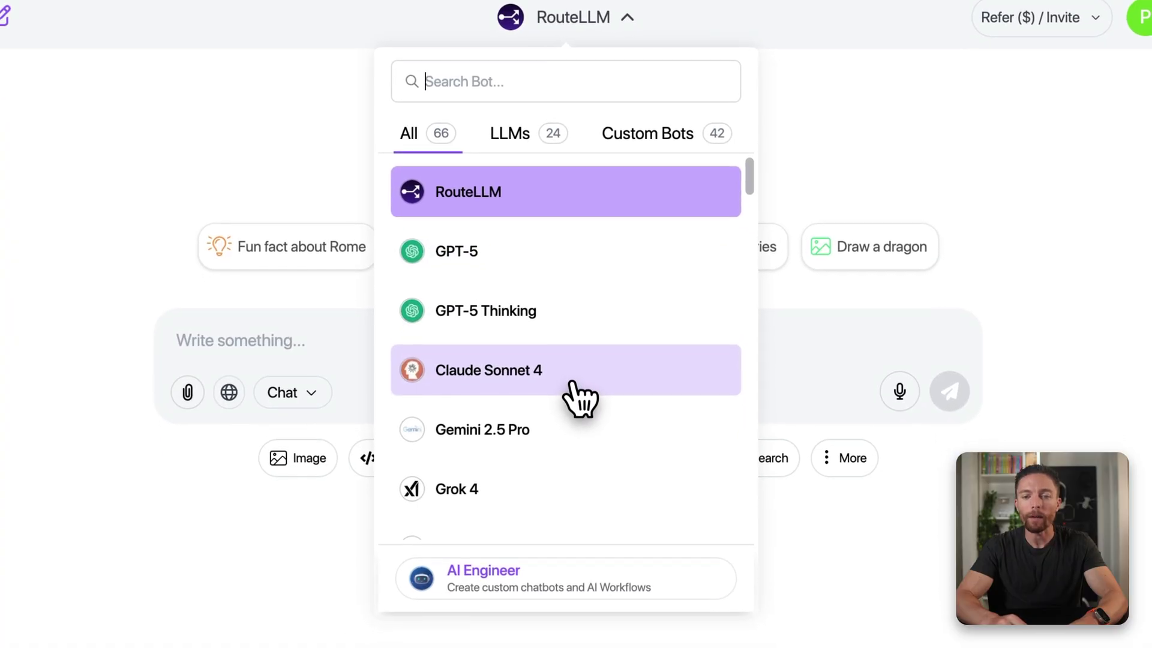
pyautogui.scroll(-1, 585, 440)
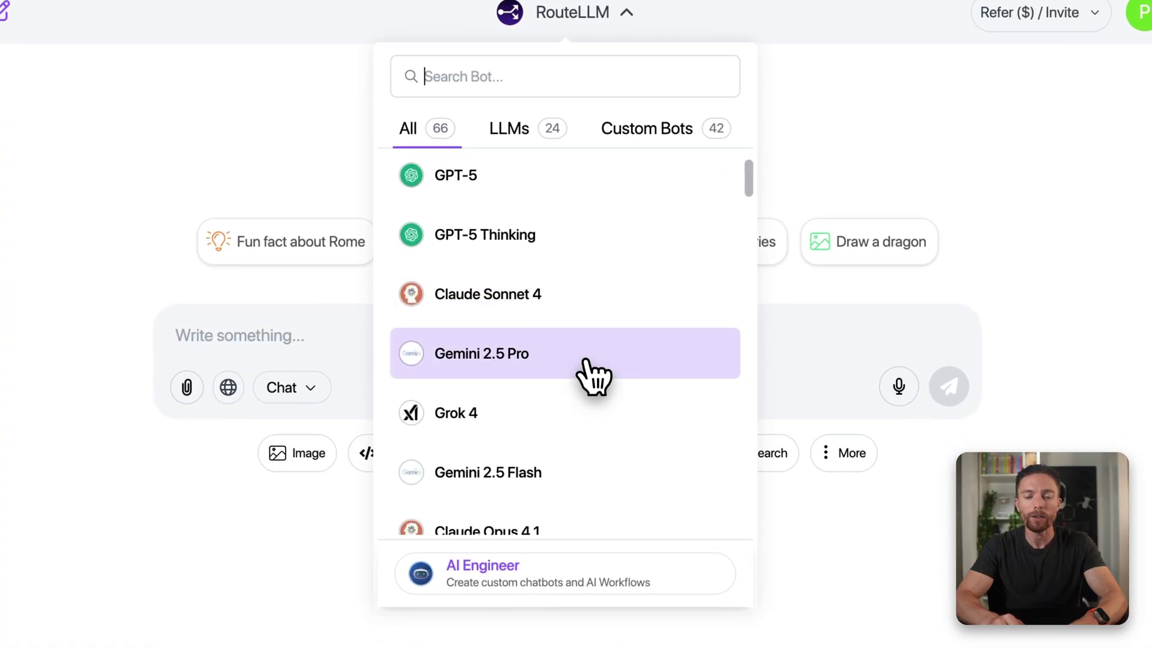
pyautogui.scroll(-2, 591, 376)
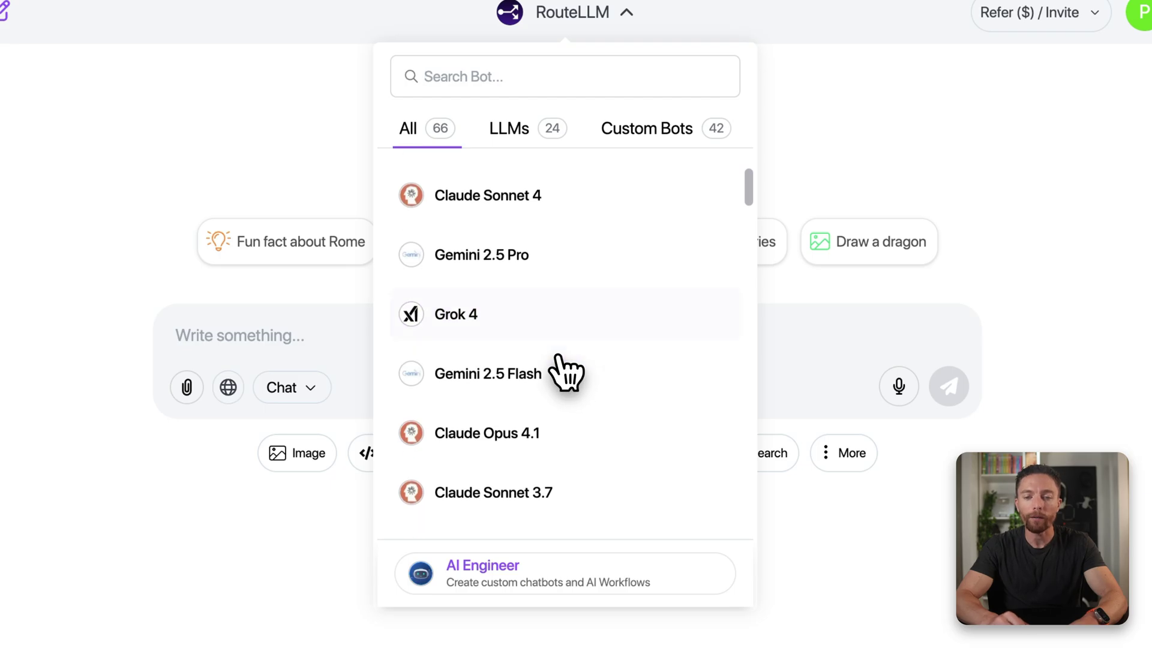
pyautogui.scroll(-9, 563, 372)
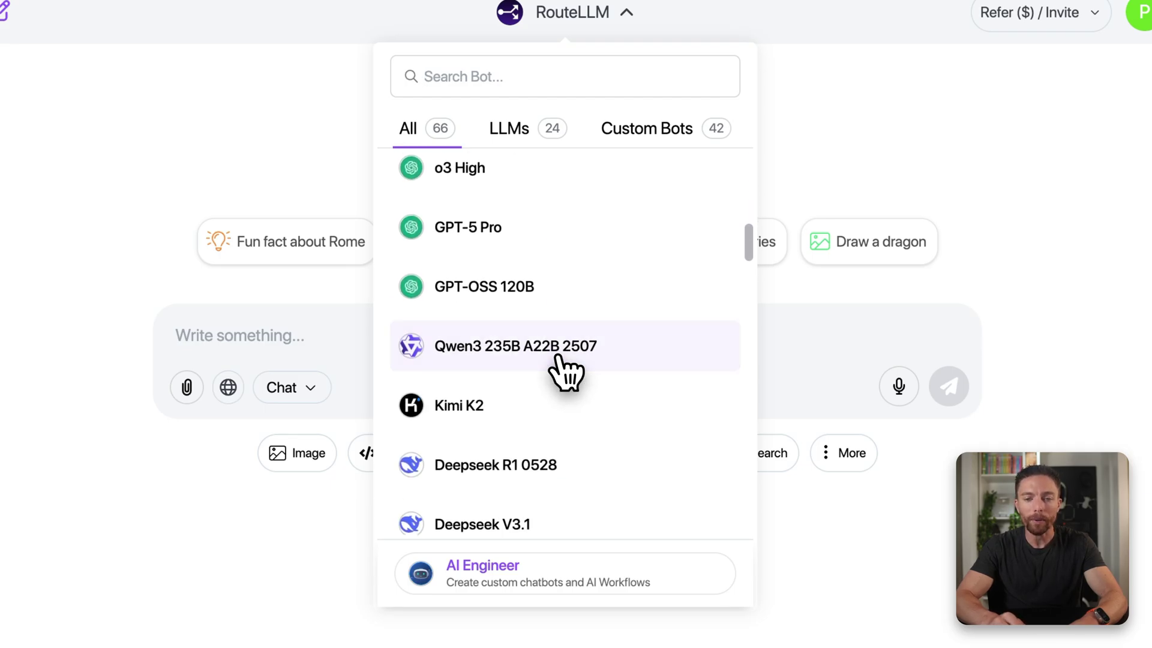
pyautogui.scroll(4, 563, 373)
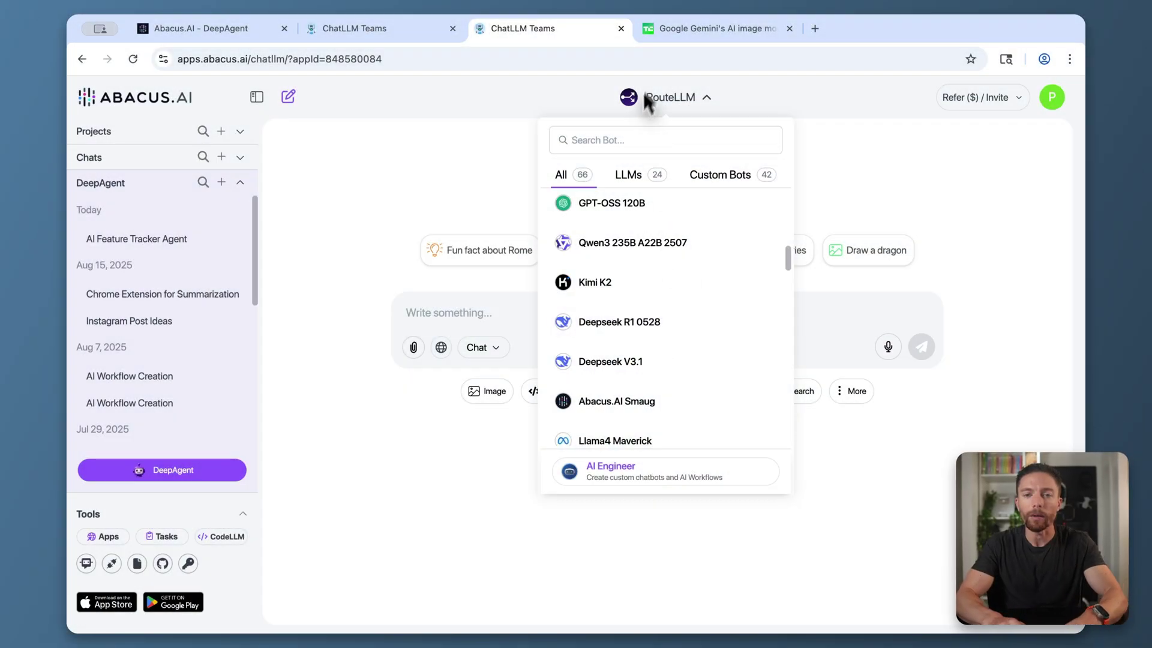
# Step: Give DeepAgent the prepared article summarizer Chrome extension request and follow its build progress
pyautogui.click(398, 31)
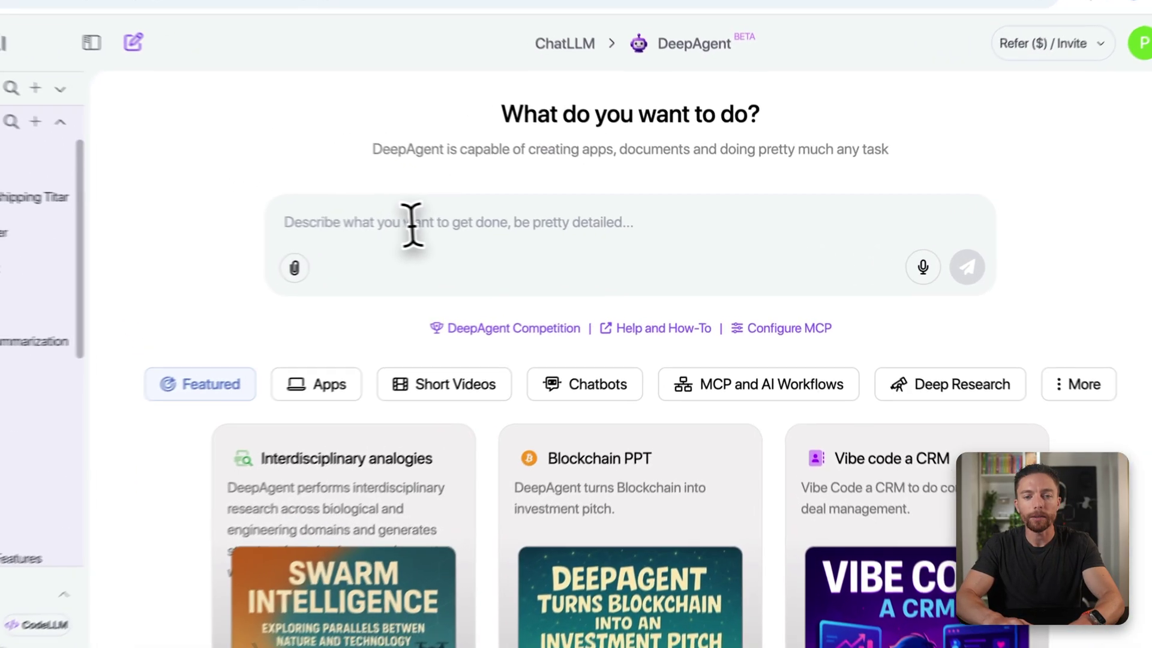
pyautogui.write('Create a Chrome extension for me that will grab the text from any article on the open tab, copies it, appends instructions to "Summarize this article above with a short intro and 5-10 bullet points", automatically opens a new tab with https://apps.abacus.ai/chatllm/ , pastes the text into the chatbot and clicks on the submit button. Please ask any questions you need to achieve this.')
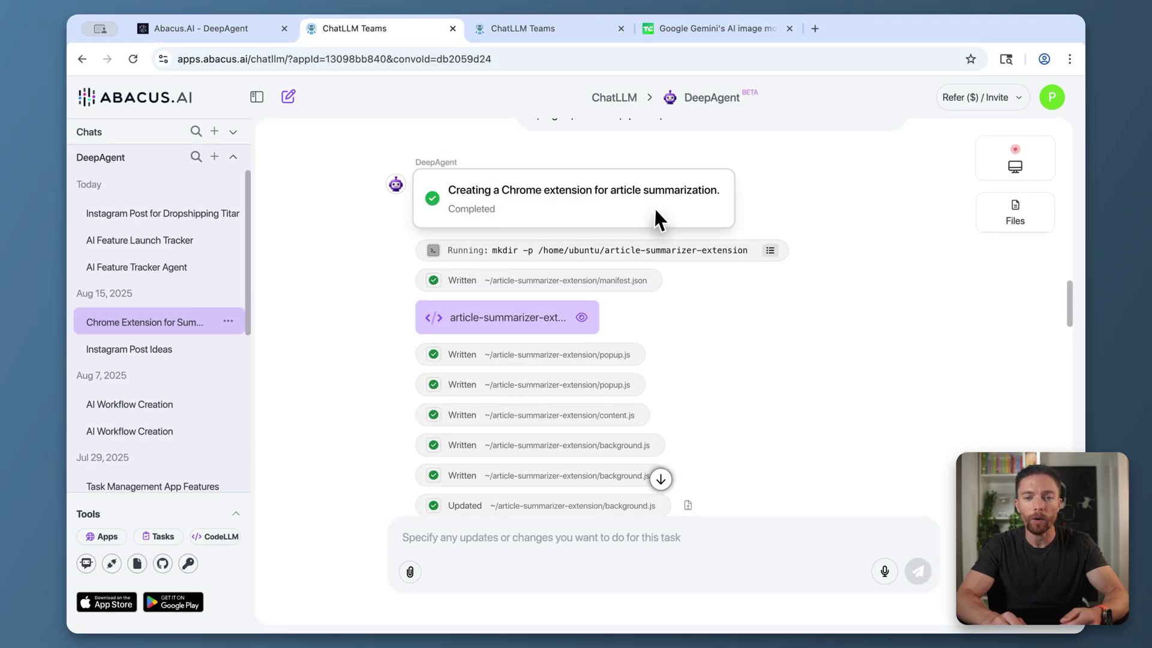
pyautogui.scroll(-2, 761, 342)
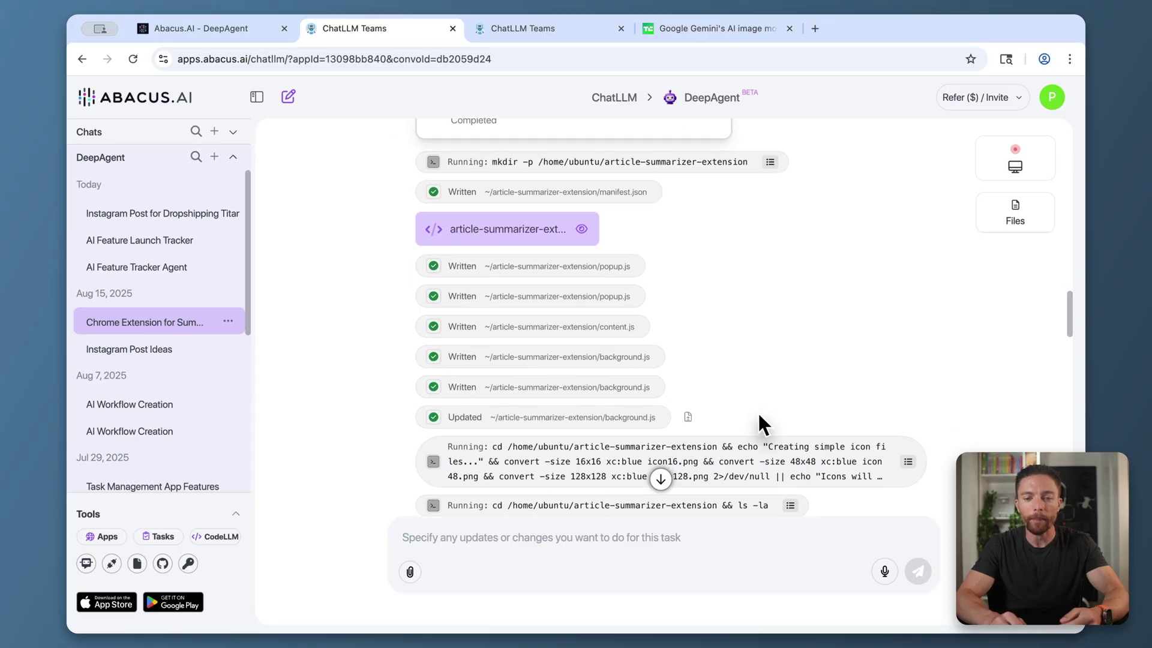
pyautogui.scroll(-5, 757, 412)
pyautogui.scroll(-3, 757, 411)
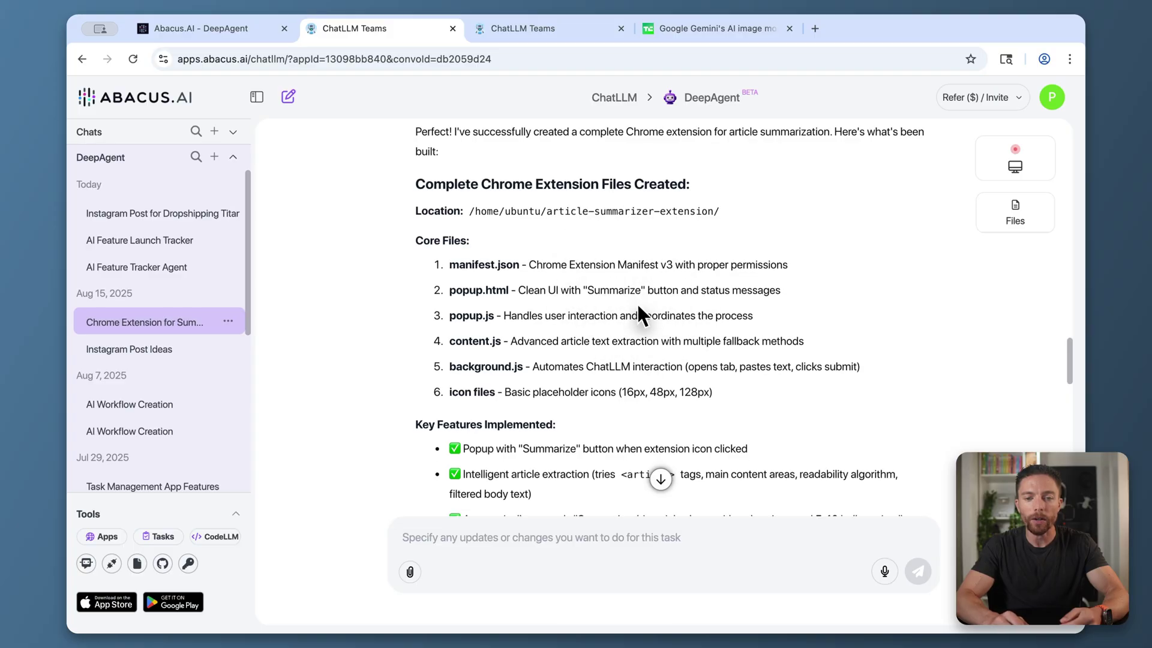
pyautogui.scroll(-4, 637, 302)
pyautogui.scroll(-9, 638, 304)
pyautogui.scroll(-7, 638, 304)
pyautogui.scroll(2, 638, 307)
pyautogui.scroll(-2, 638, 307)
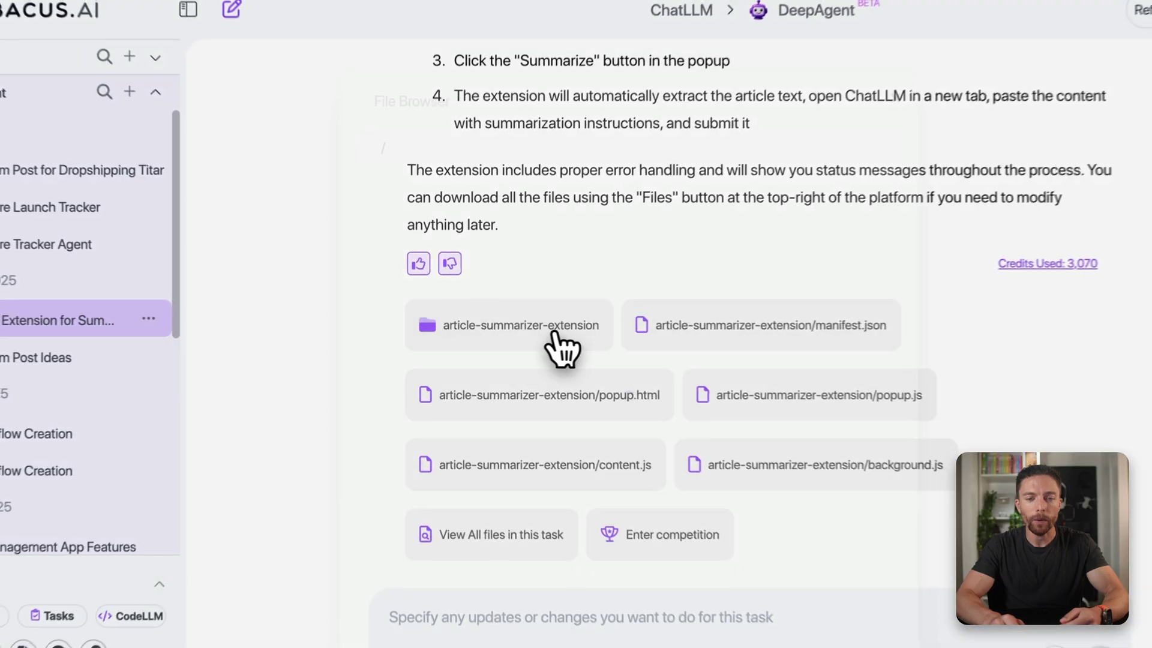
# Step: Download the article-summarizer-extension folder as a ZIP and copy the chrome://extensions/ address
pyautogui.click(526, 338)
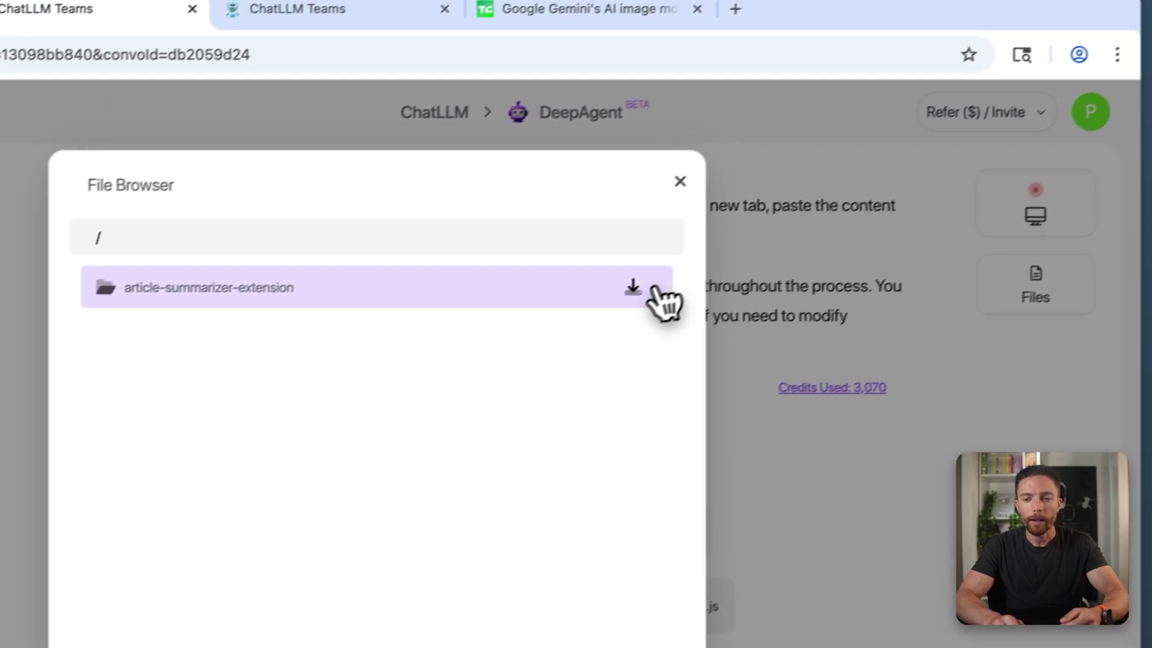
pyautogui.click(653, 289)
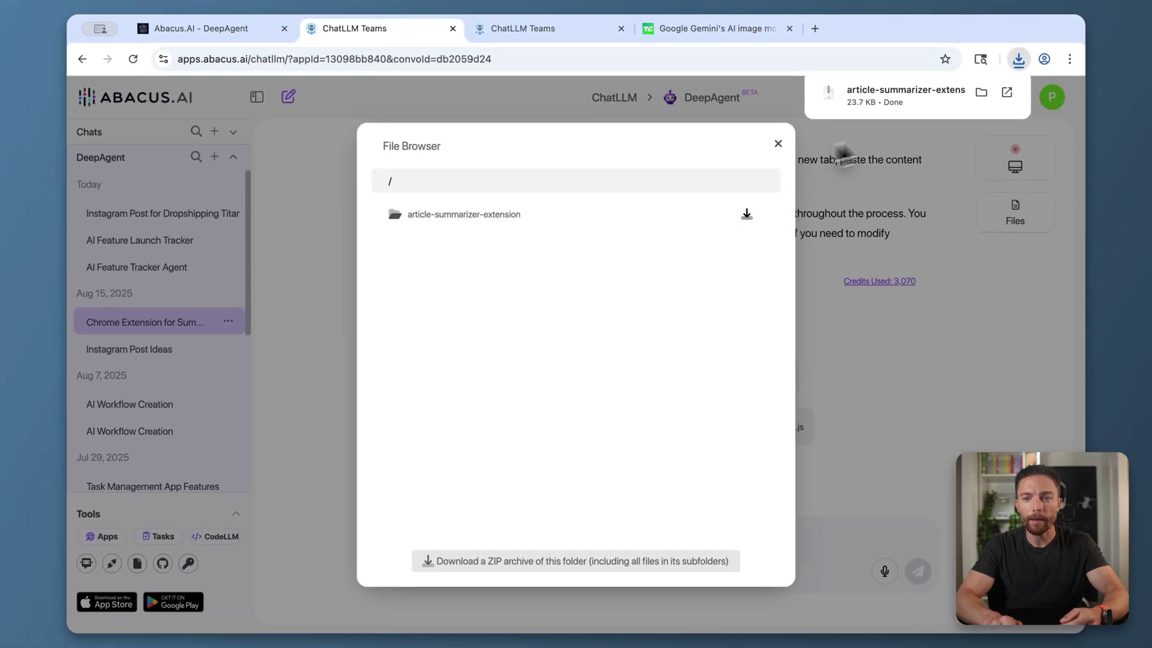
pyautogui.click(812, 258)
pyautogui.scroll(5, 814, 257)
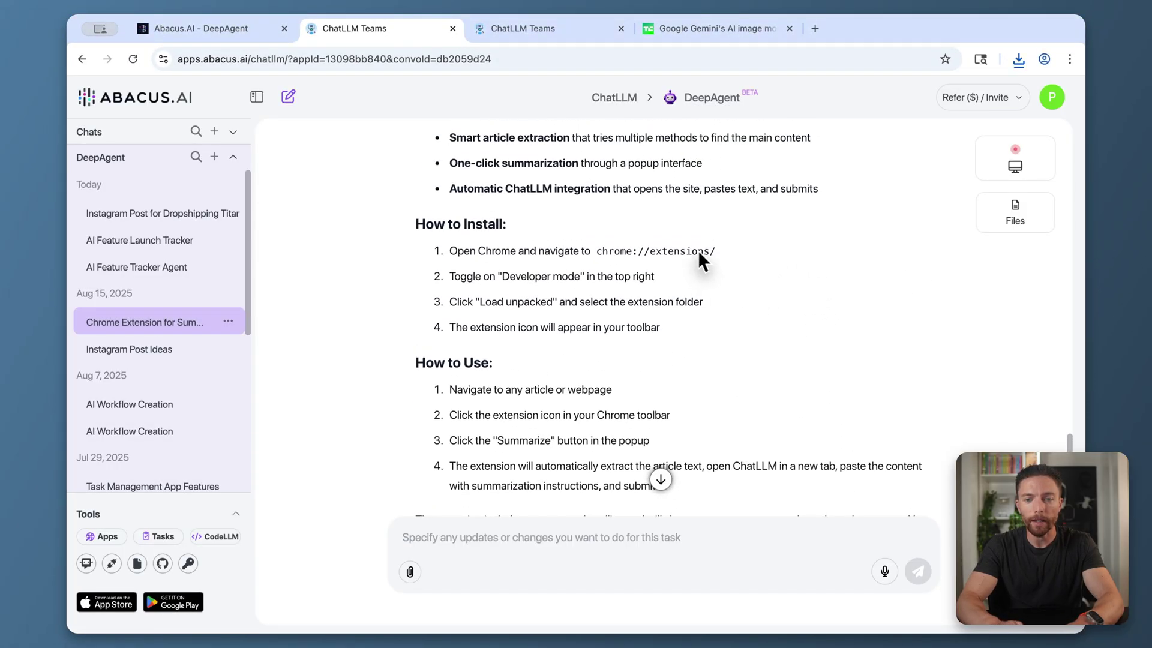
pyautogui.moveTo(717, 250); pyautogui.dragTo(596, 250)
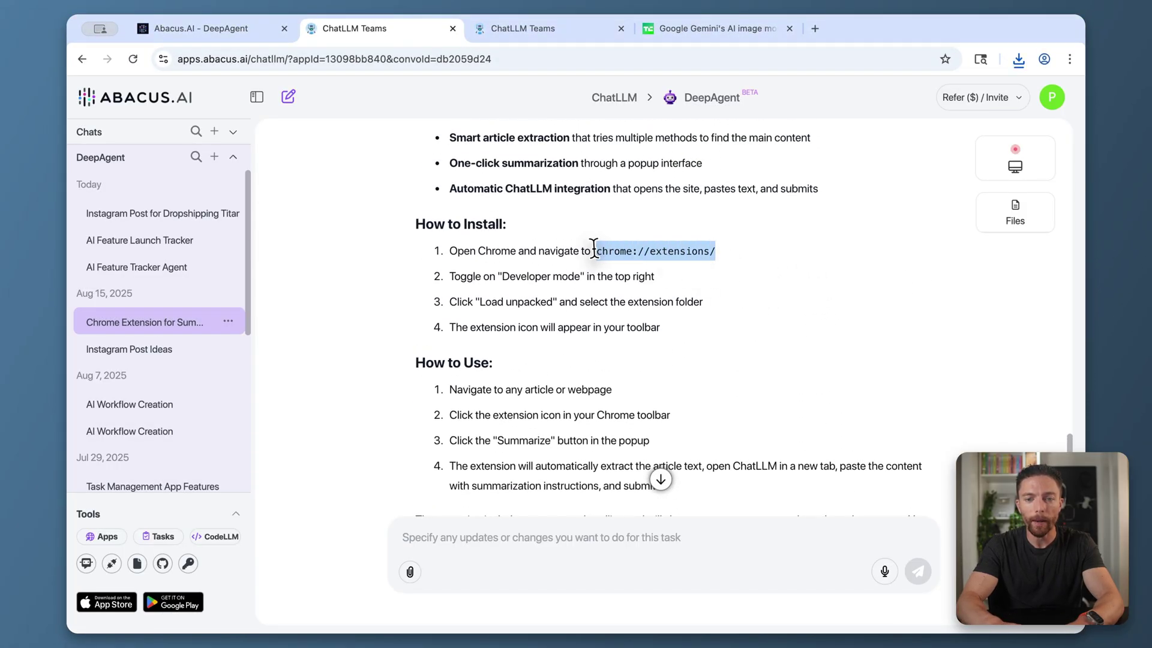
# Step: Load the article-summarizer-extension folder from Downloads as an unpacked extension with Developer mode on
pyautogui.click(814, 29)
pyautogui.press('super+v')
pyautogui.press('Return')
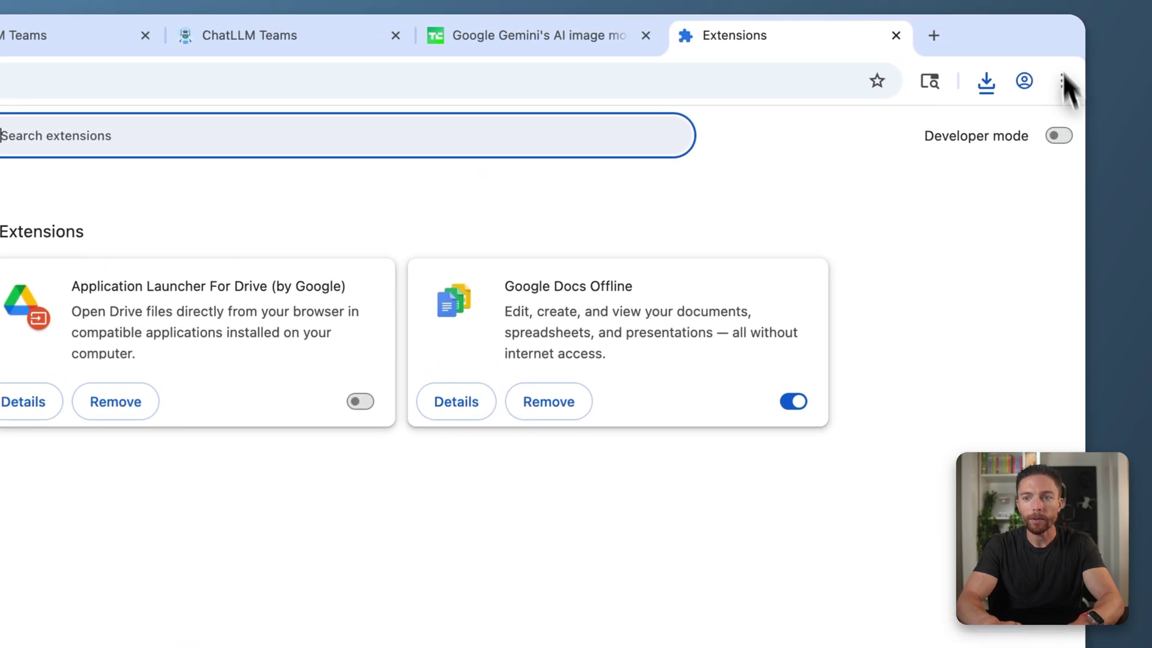
pyautogui.click(1058, 136)
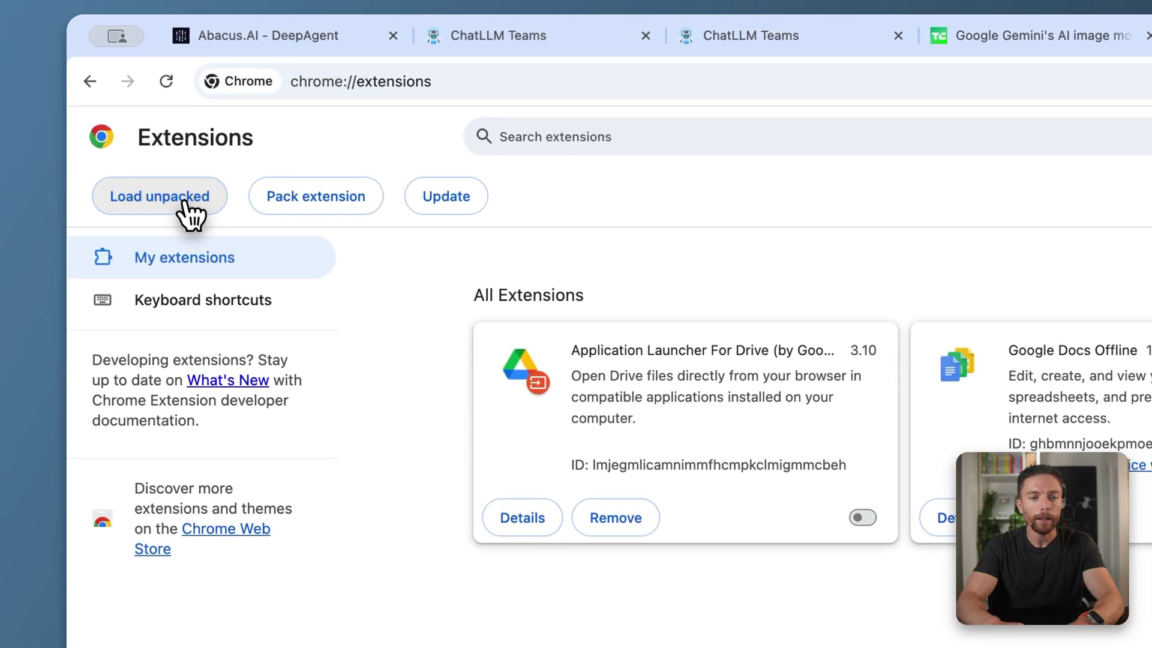
pyautogui.click(185, 203)
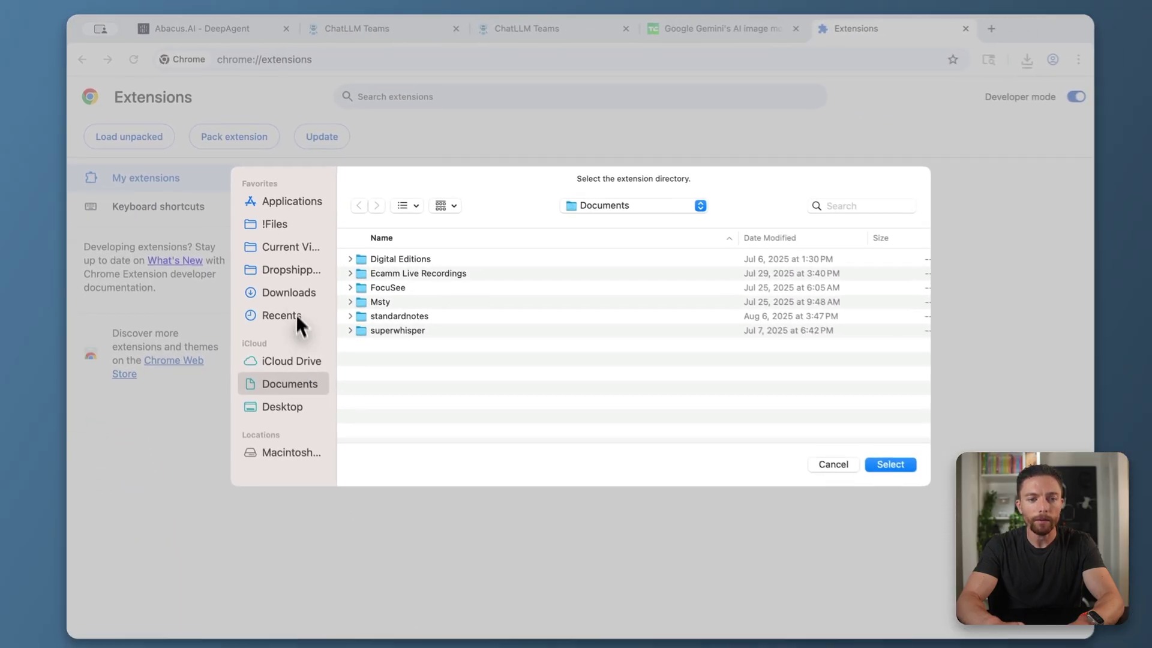
pyautogui.click(305, 309)
pyautogui.click(465, 279)
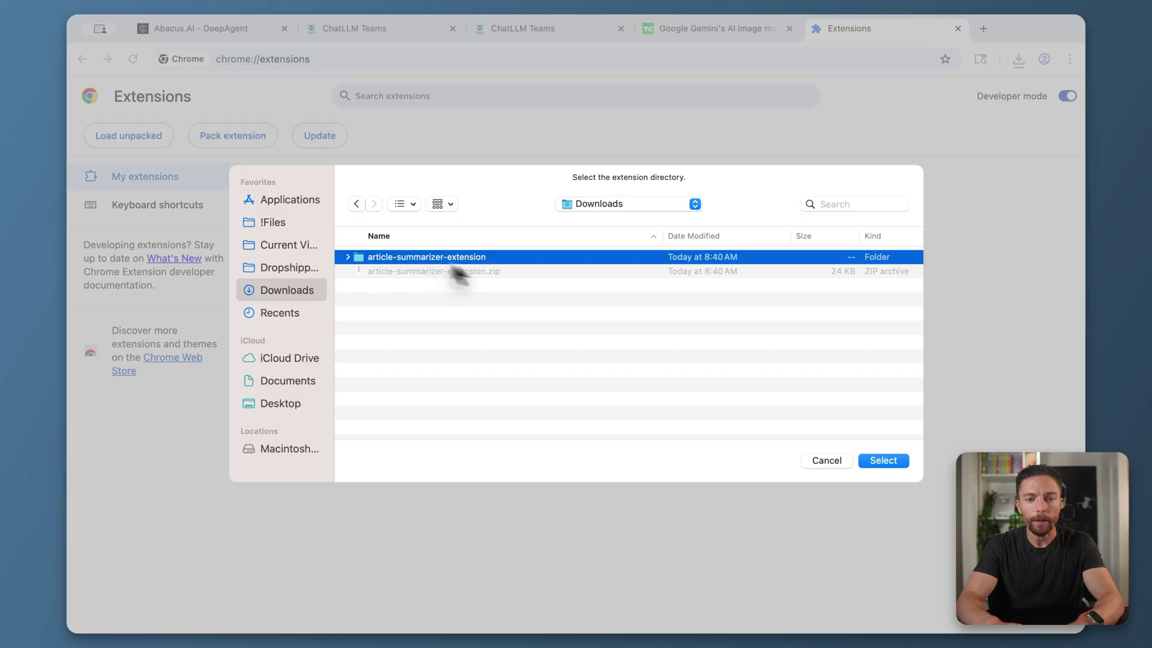
pyautogui.click(891, 463)
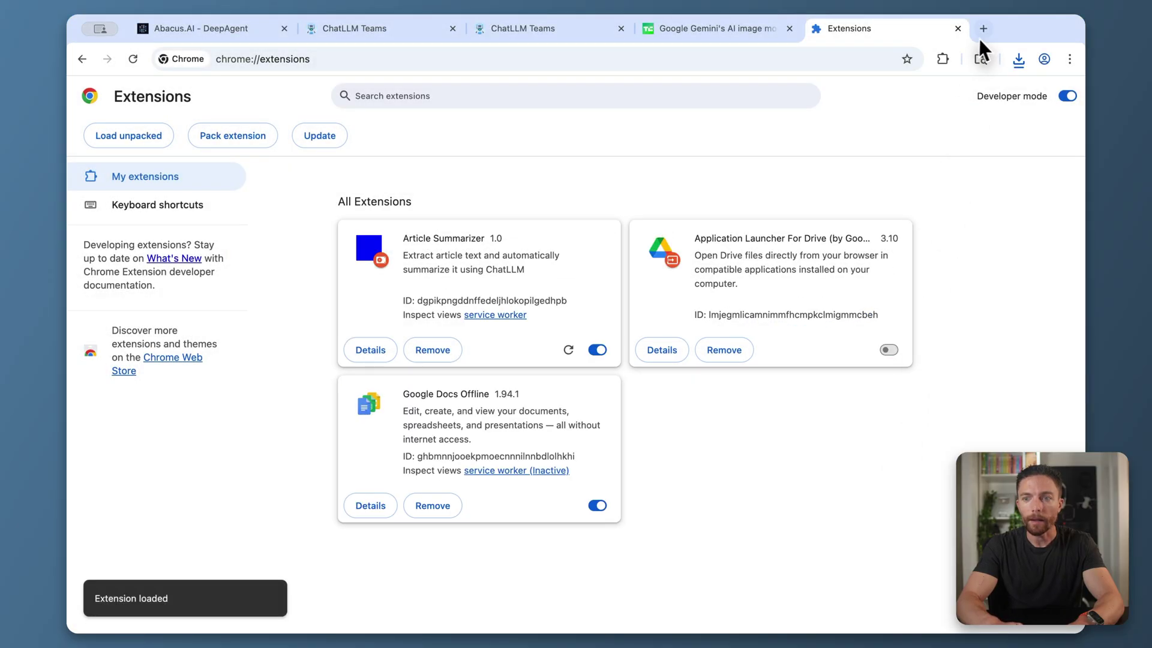
# Step: Pin Article Summarizer and use it to send the Gemini article to ChatLLM
pyautogui.click(942, 59)
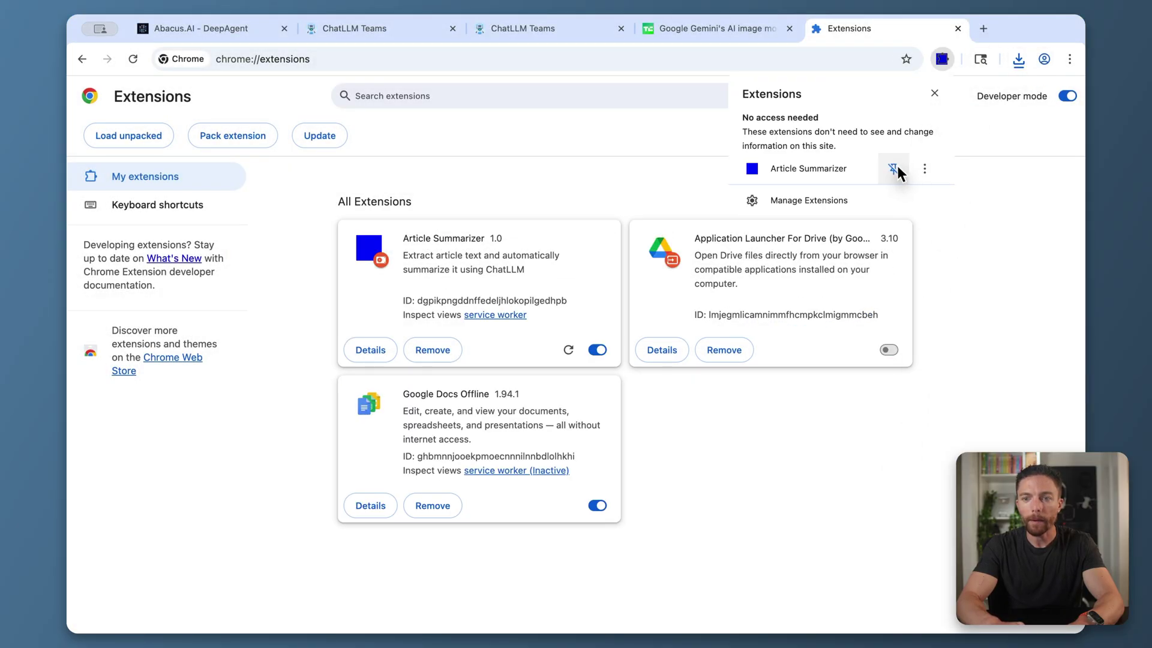
pyautogui.click(916, 60)
pyautogui.click(915, 62)
pyautogui.click(700, 29)
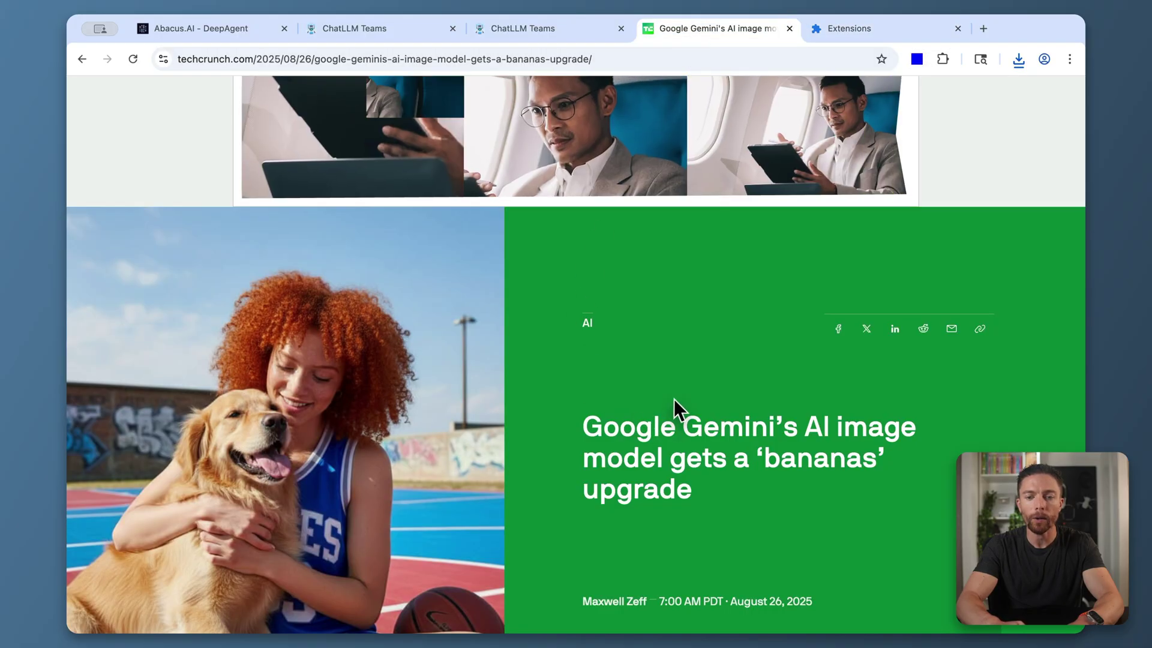
pyautogui.click(915, 60)
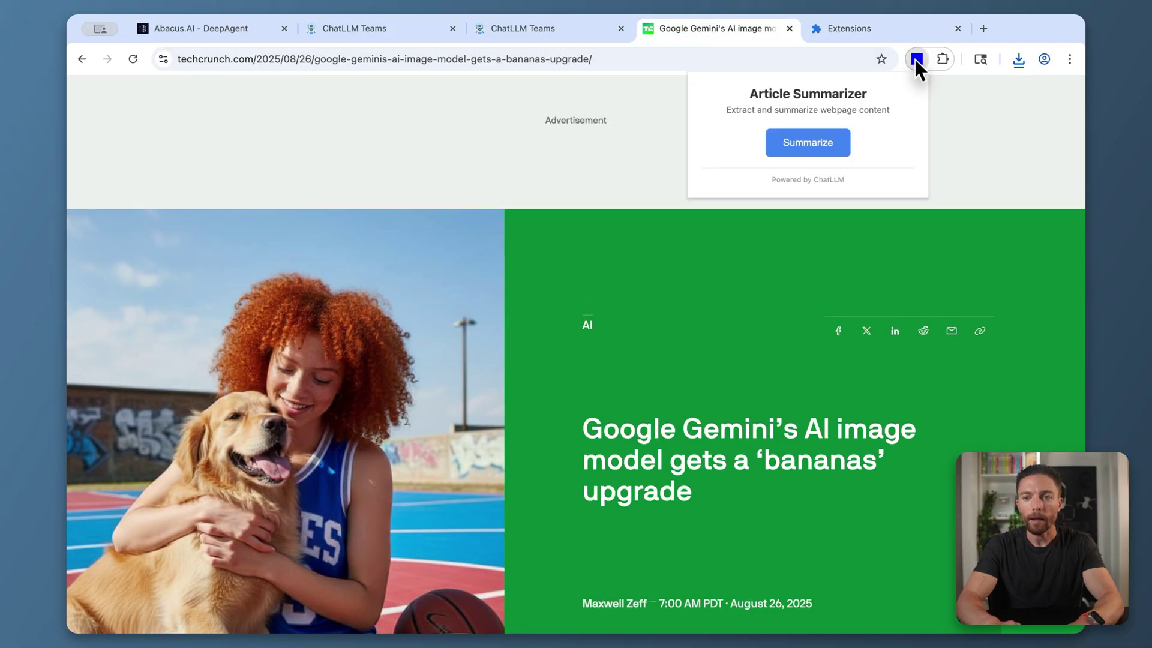
pyautogui.click(816, 144)
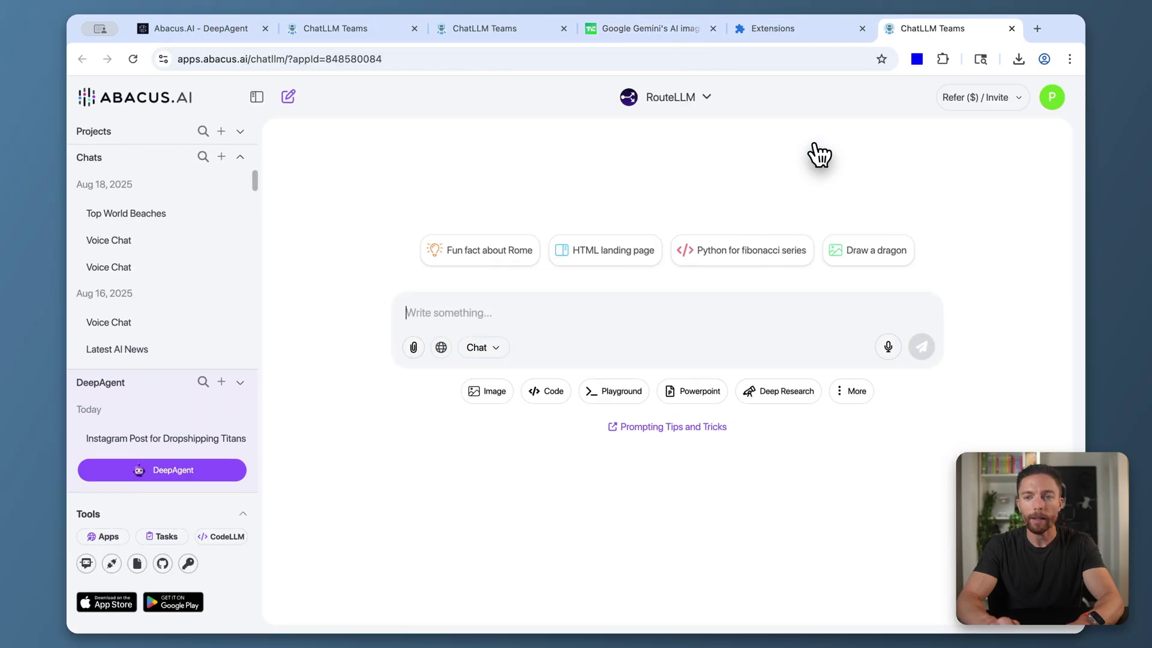